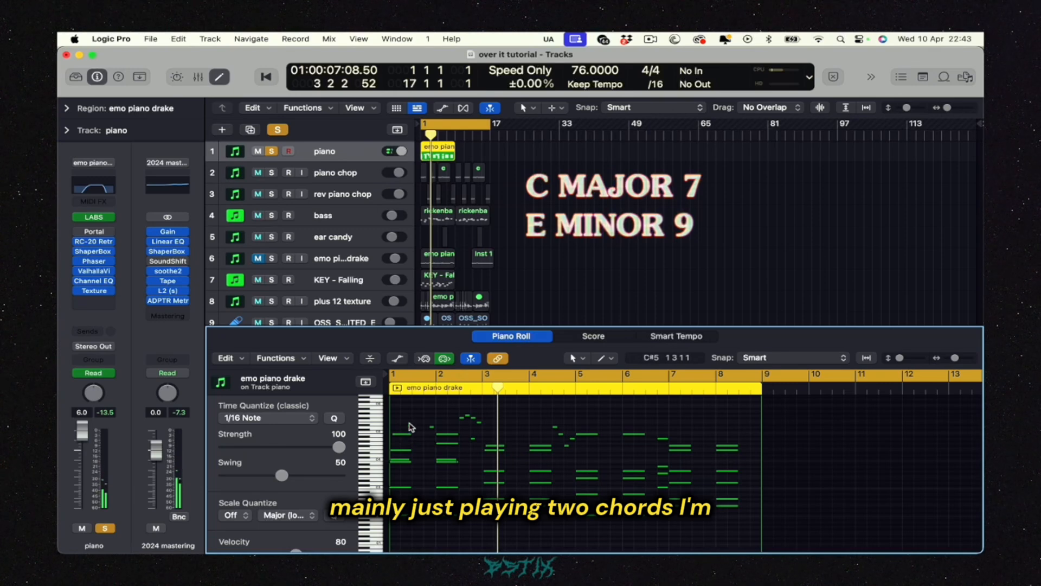
# Step: Audition the C major 7 chord at bar 1 and the E minor 9 chord at bar 3 of the piano region
pyautogui.moveTo(410, 417); pyautogui.dragTo(396, 523)
pyautogui.click(406, 507)
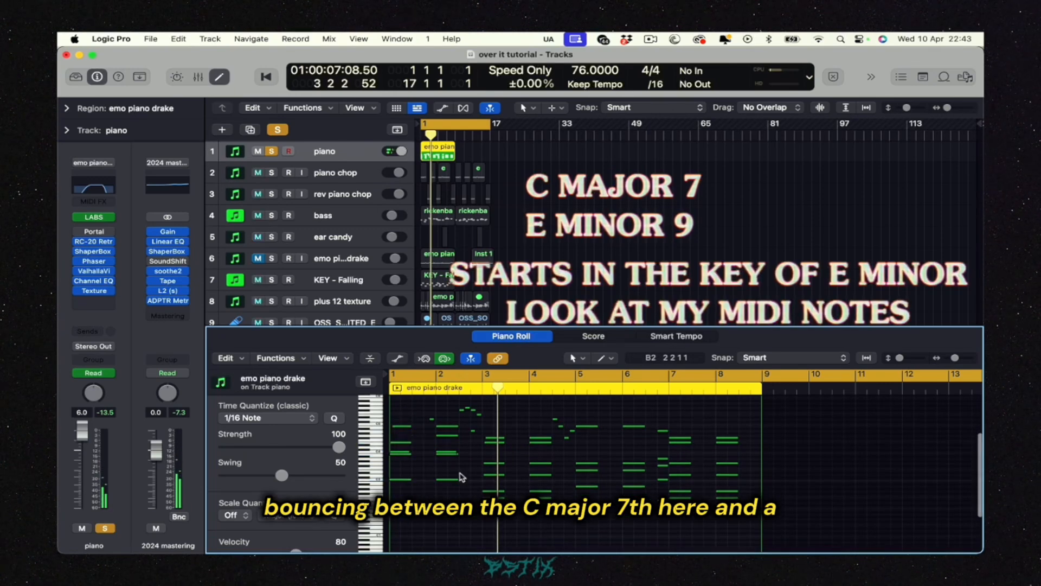
pyautogui.moveTo(491, 418); pyautogui.dragTo(524, 521)
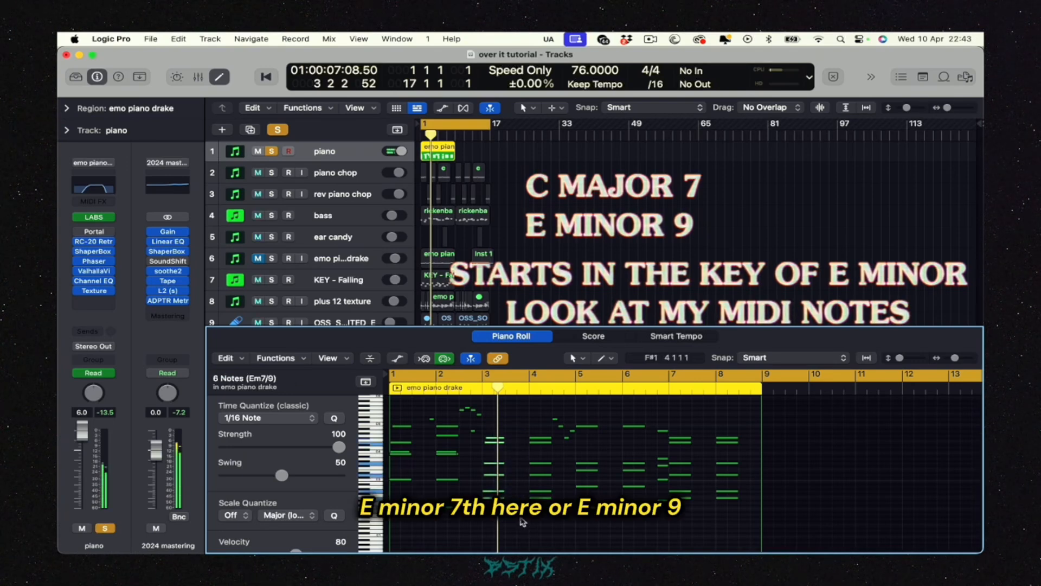
pyautogui.click(525, 457)
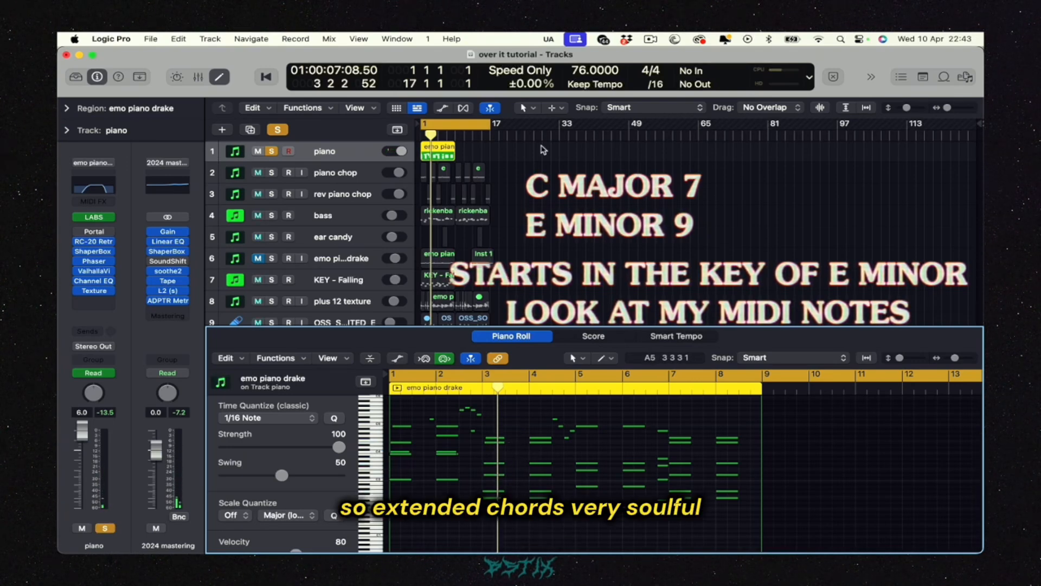
# Step: Shorten the cycle range to end at bar 9 and play the piano with its RC-20 through Texture effects bypassed
pyautogui.moveTo(489, 133); pyautogui.dragTo(455, 132)
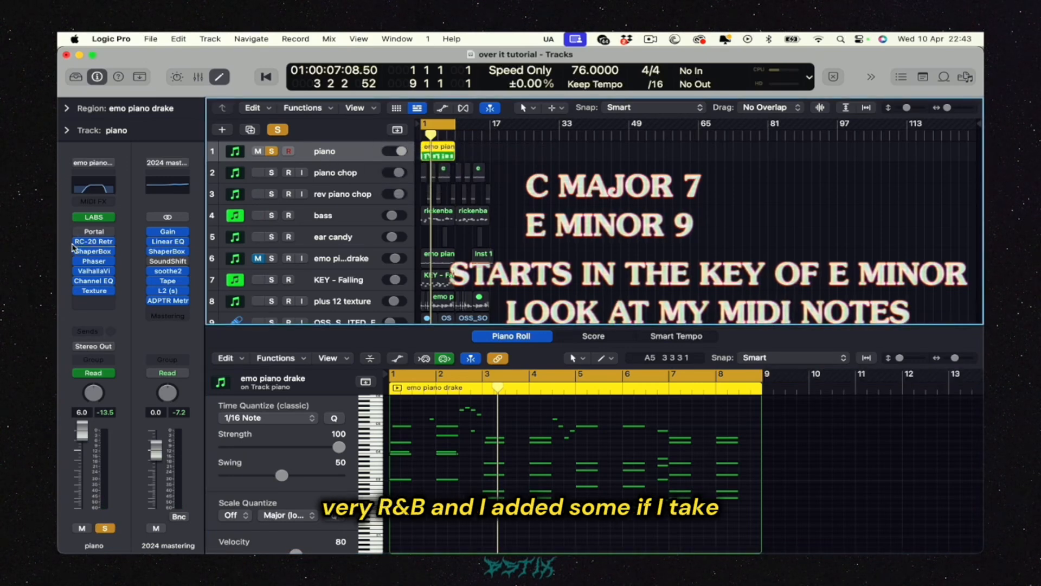
pyautogui.moveTo(78, 242); pyautogui.dragTo(75, 296)
pyautogui.press('space')
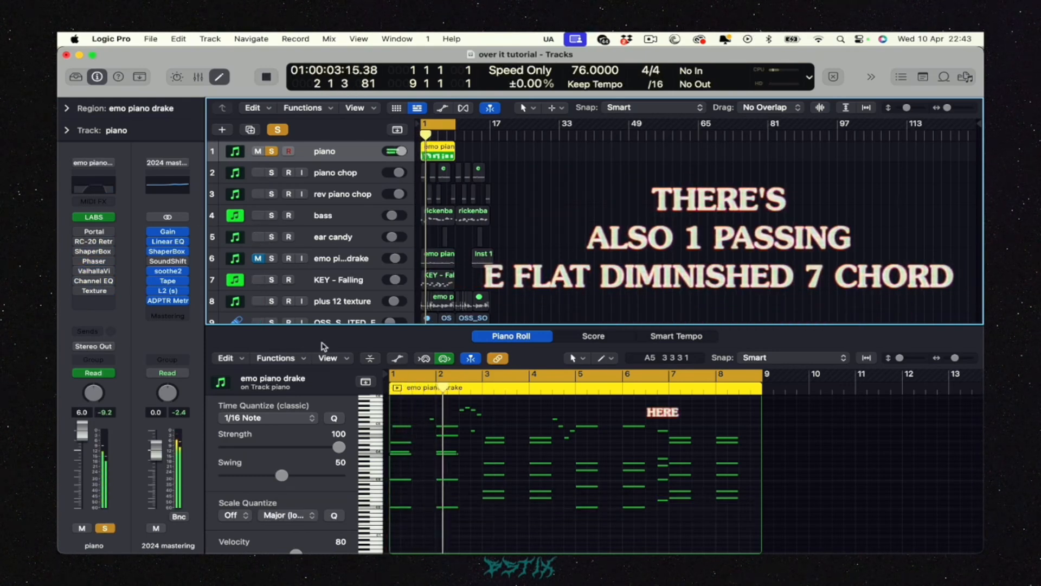
pyautogui.press('space')
# Step: Re-enable RC-20, ShaperBox, Phaser, ValhallaVintageVerb, Channel EQ and Texture on the piano track, leaving Portal bypassed
pyautogui.click(78, 241)
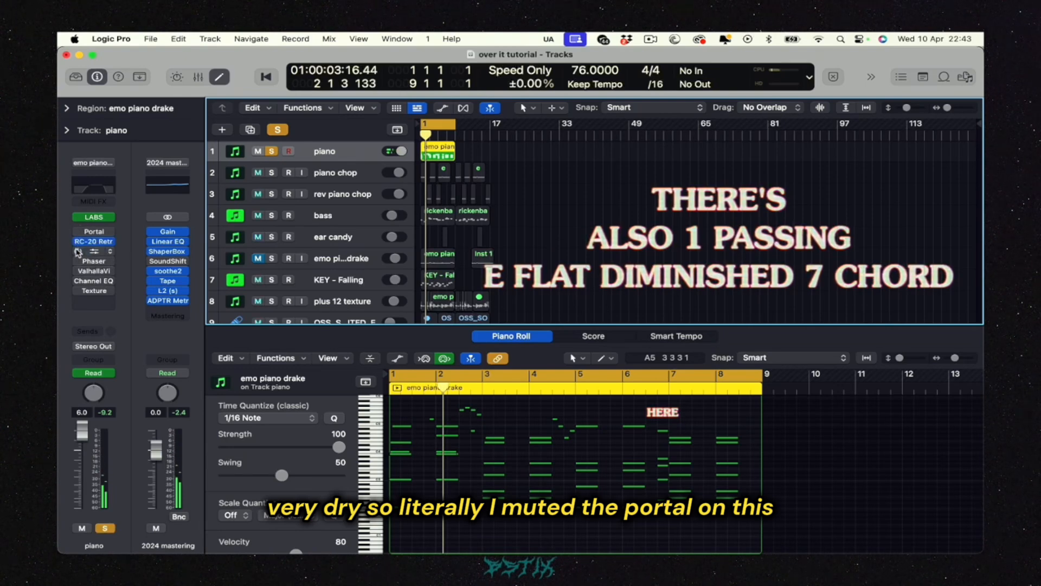
pyautogui.click(78, 251)
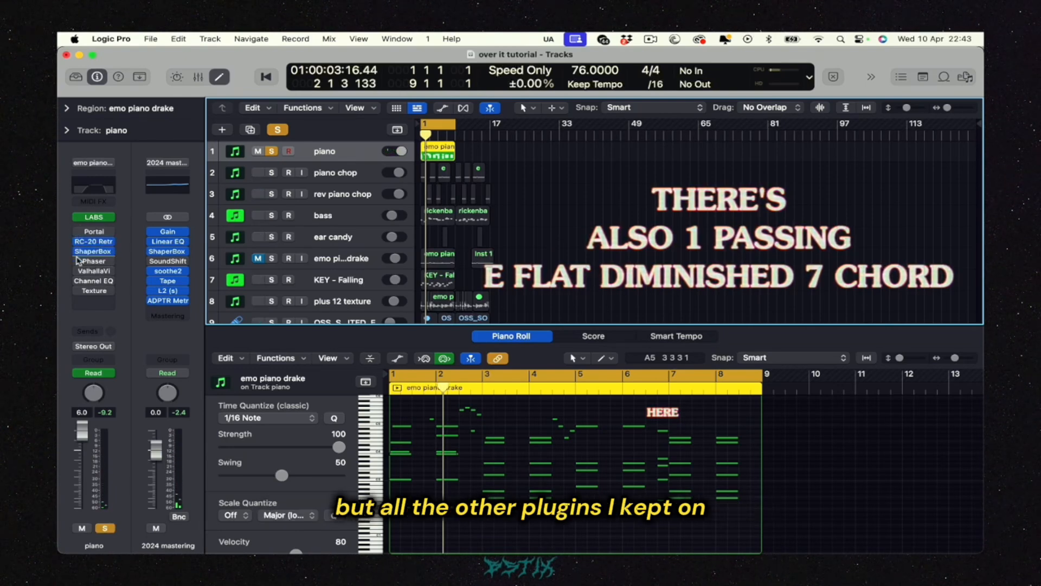
pyautogui.click(77, 276)
pyautogui.click(78, 274)
pyautogui.click(78, 271)
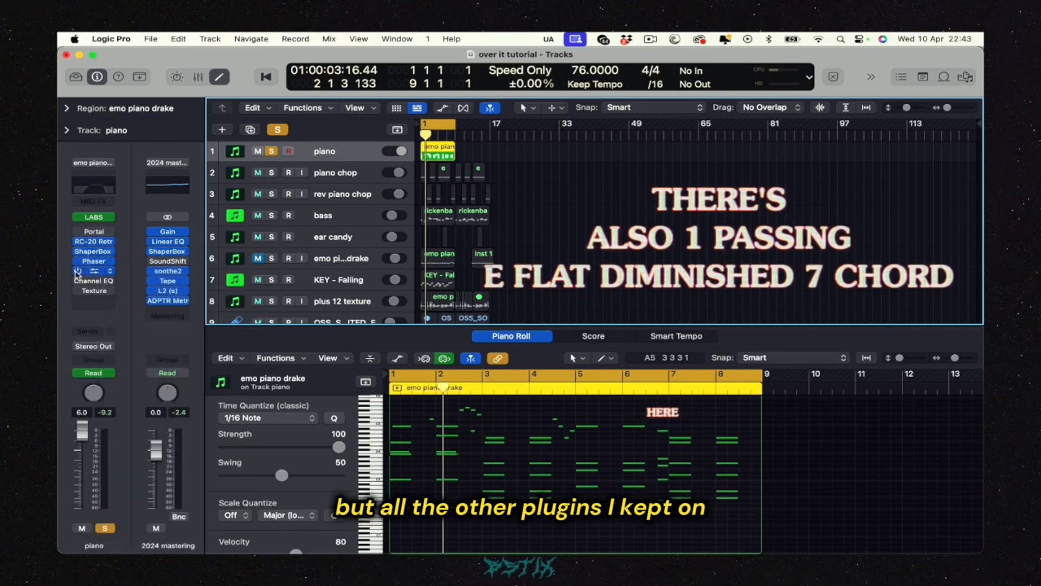
pyautogui.click(77, 281)
pyautogui.click(78, 291)
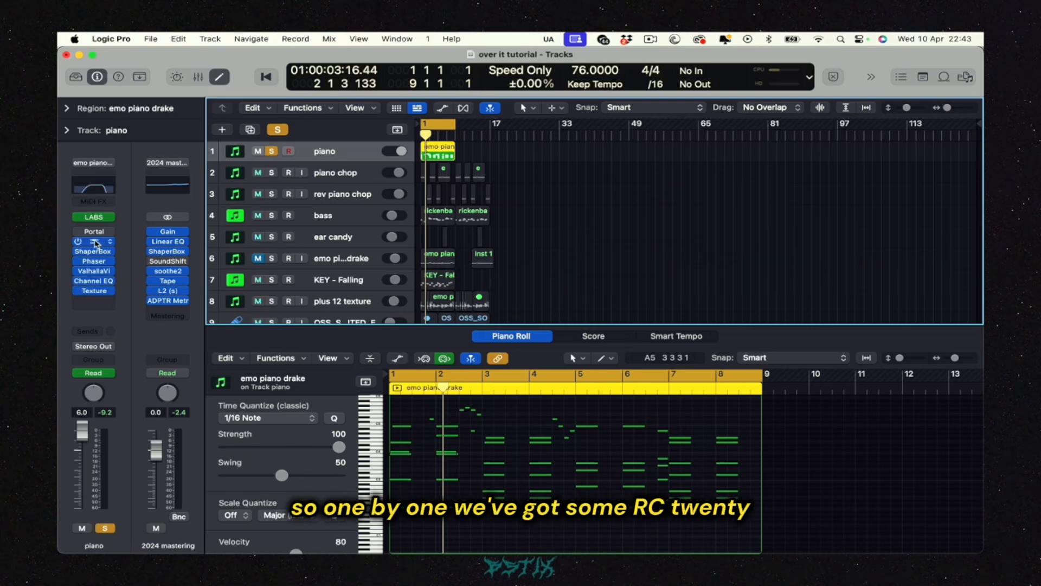
# Step: Inspect the RC-20 and ShaperBox 3 settings on the piano track, including ShaperBox's volume curve and mix
pyautogui.click(94, 242)
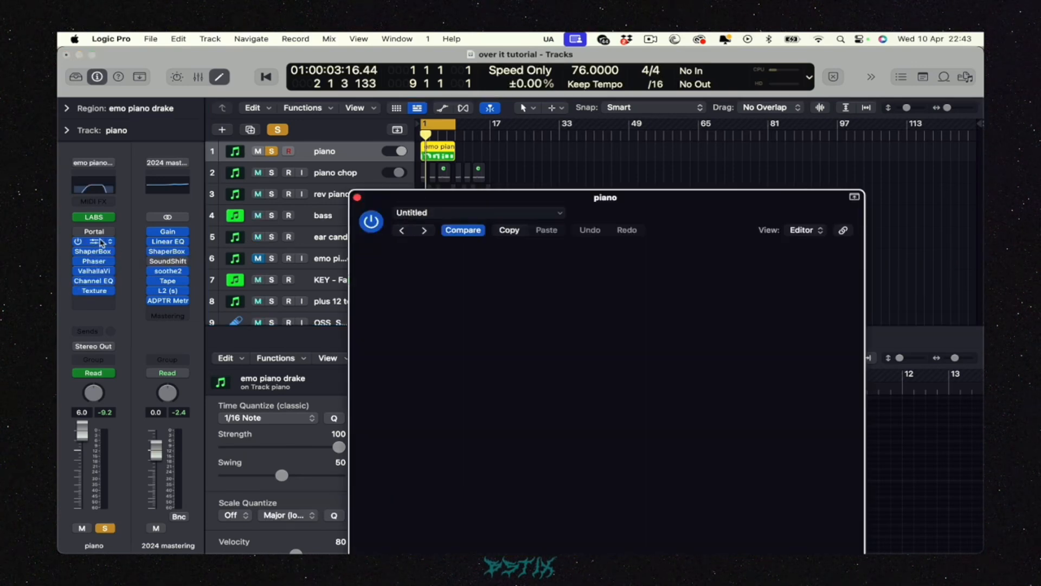
pyautogui.click(358, 198)
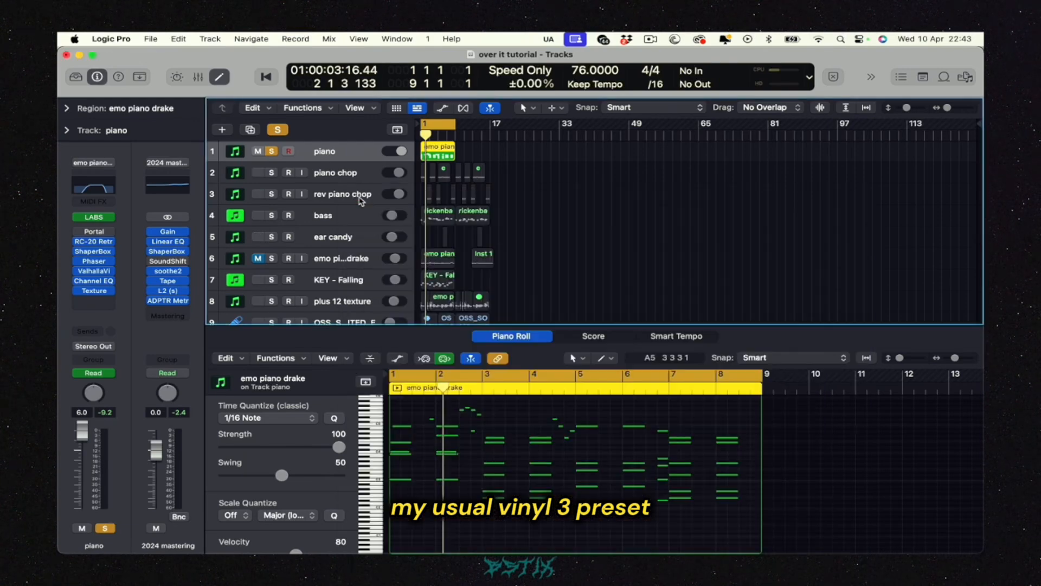
pyautogui.click(95, 252)
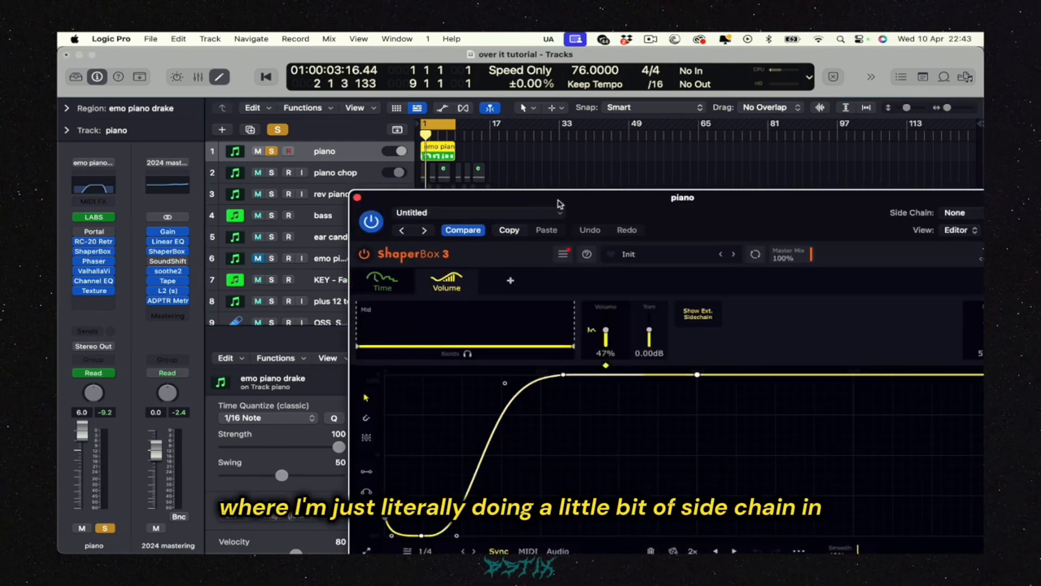
pyautogui.moveTo(558, 200); pyautogui.dragTo(454, 151)
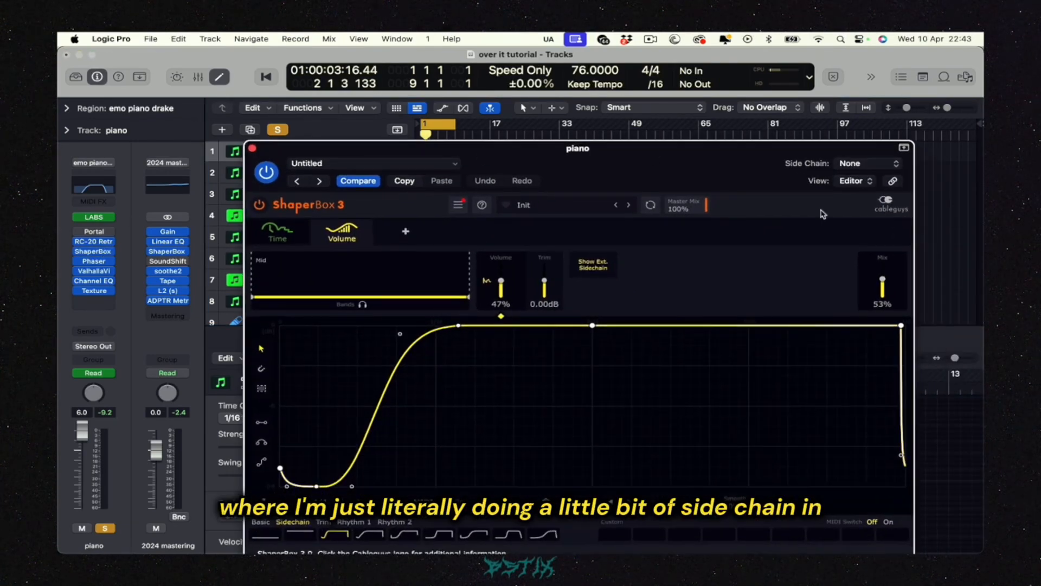
pyautogui.click(253, 148)
# Step: Review the Phaser and ValhallaVintageVerb settings on the piano track
pyautogui.click(94, 262)
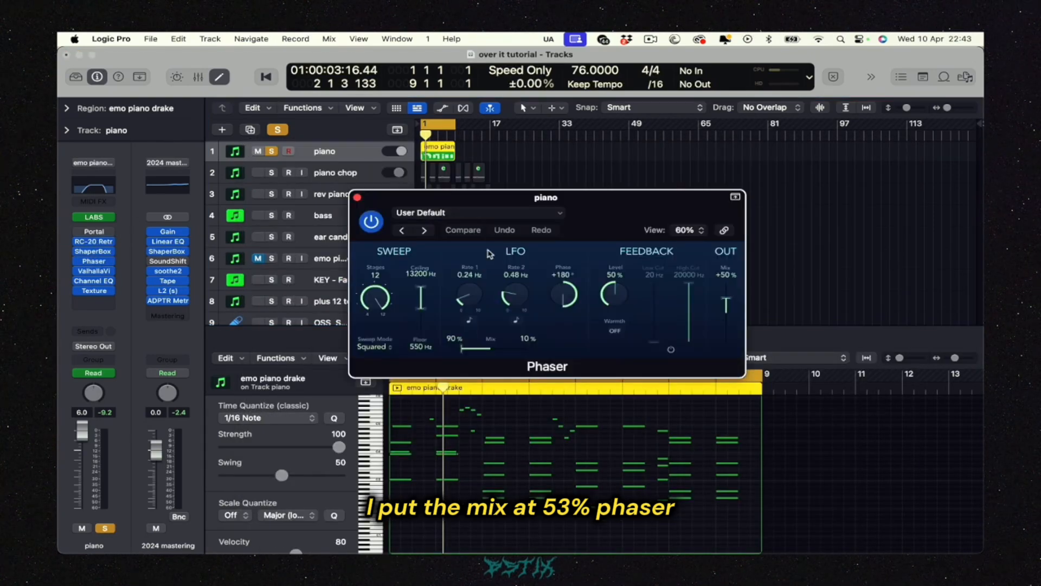
pyautogui.click(357, 198)
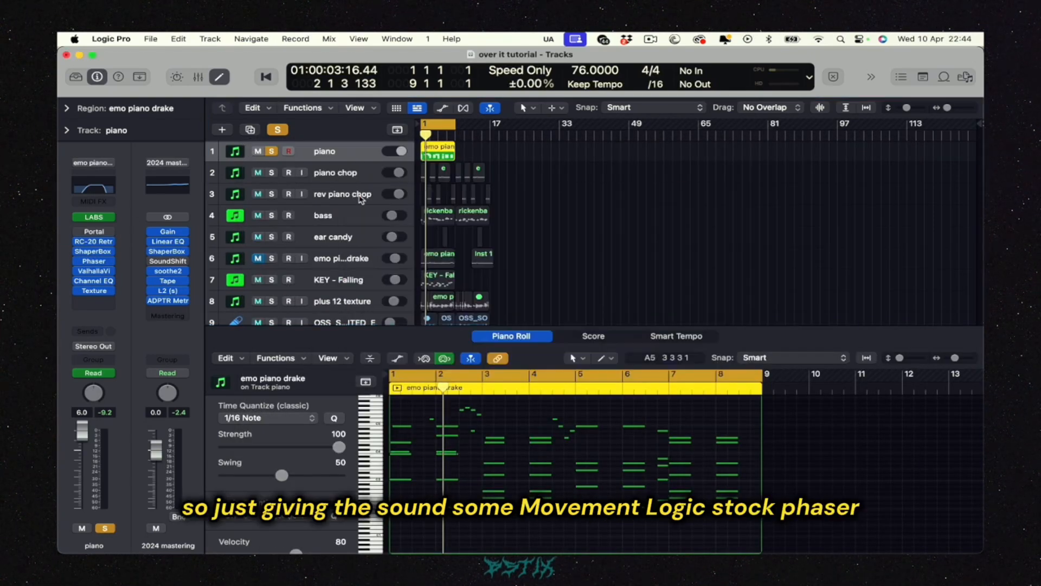
pyautogui.click(97, 273)
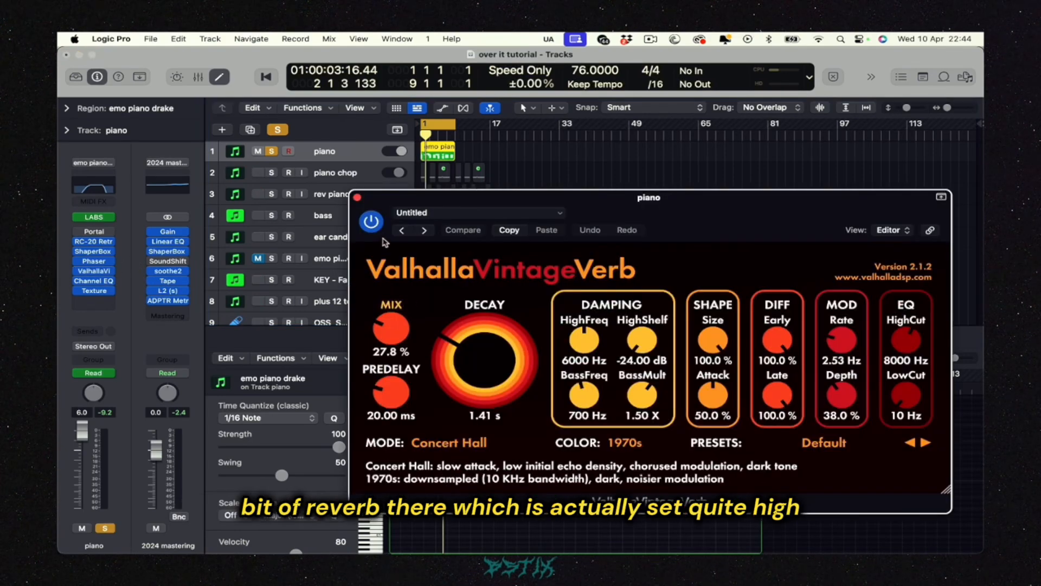
pyautogui.click(358, 198)
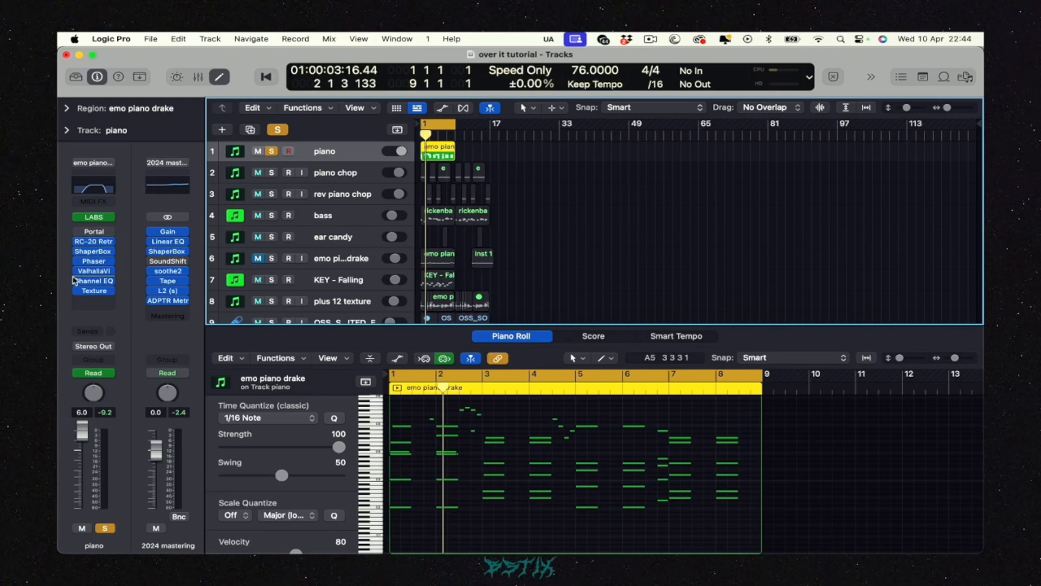
# Step: Check the piano track's Channel EQ filtering and its Texture noise settings
pyautogui.click(94, 282)
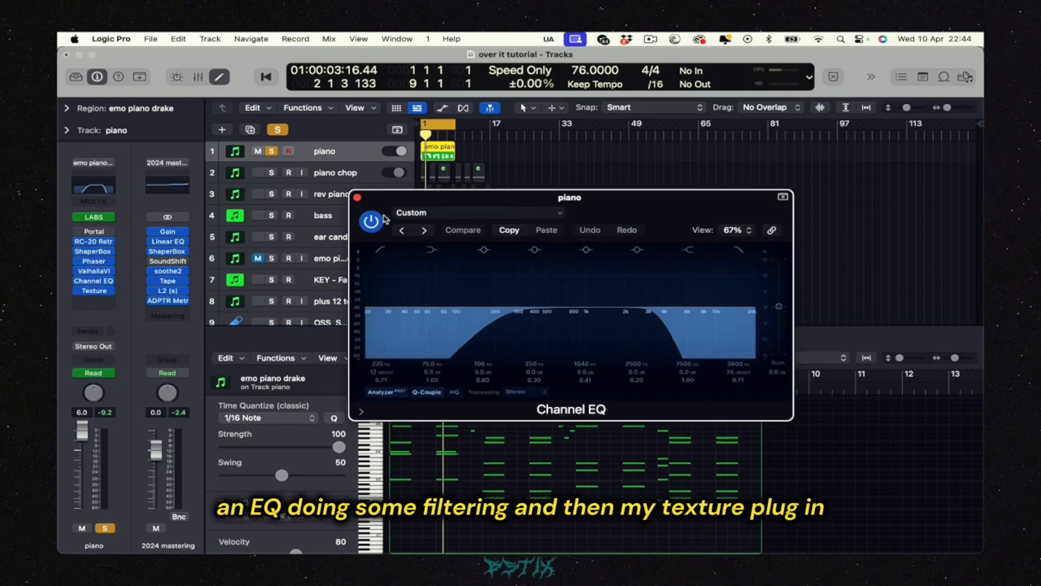
pyautogui.click(358, 198)
pyautogui.click(94, 291)
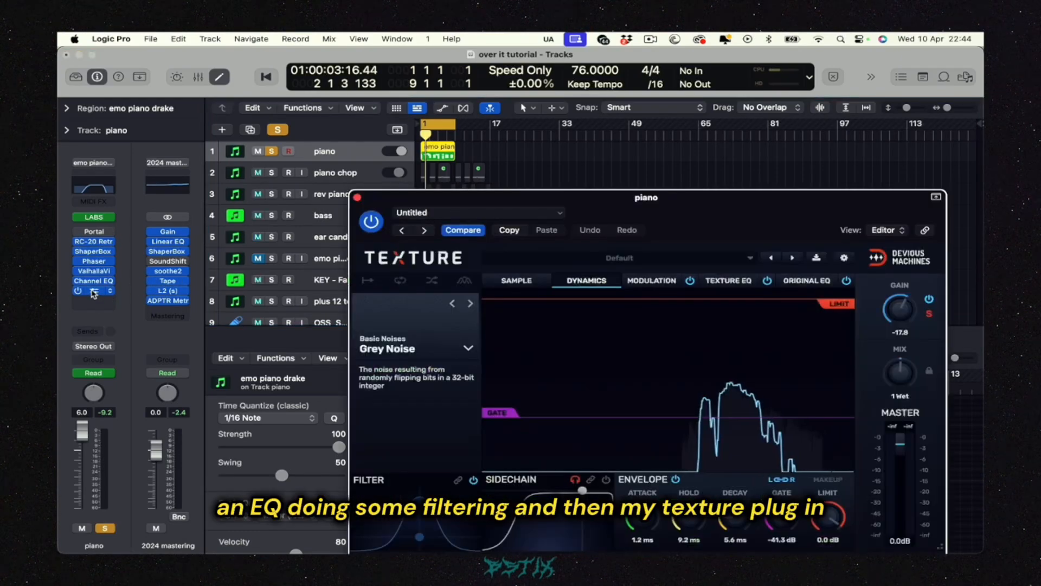
pyautogui.moveTo(685, 215); pyautogui.dragTo(627, 190)
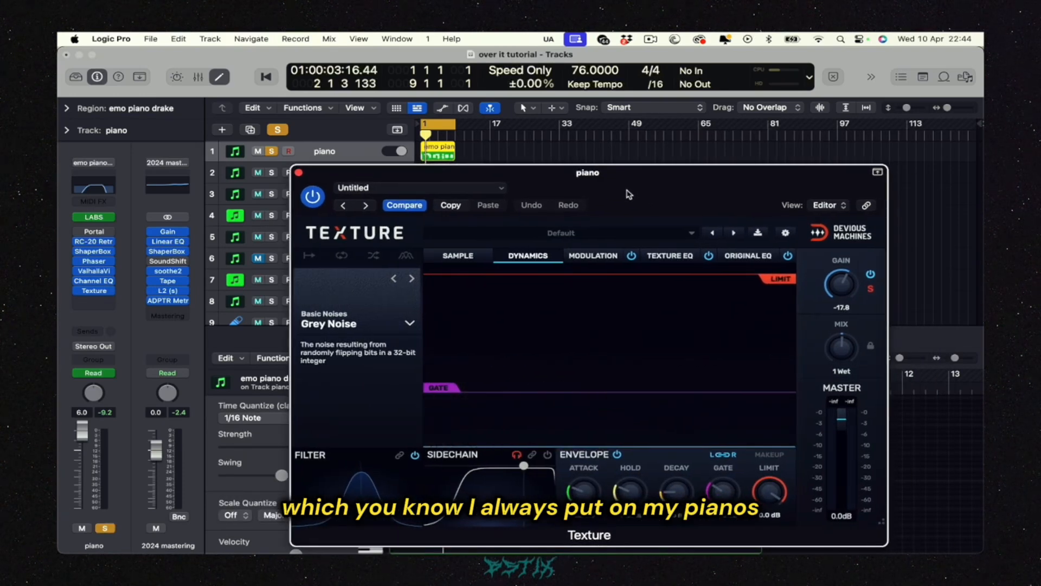
pyautogui.click(298, 173)
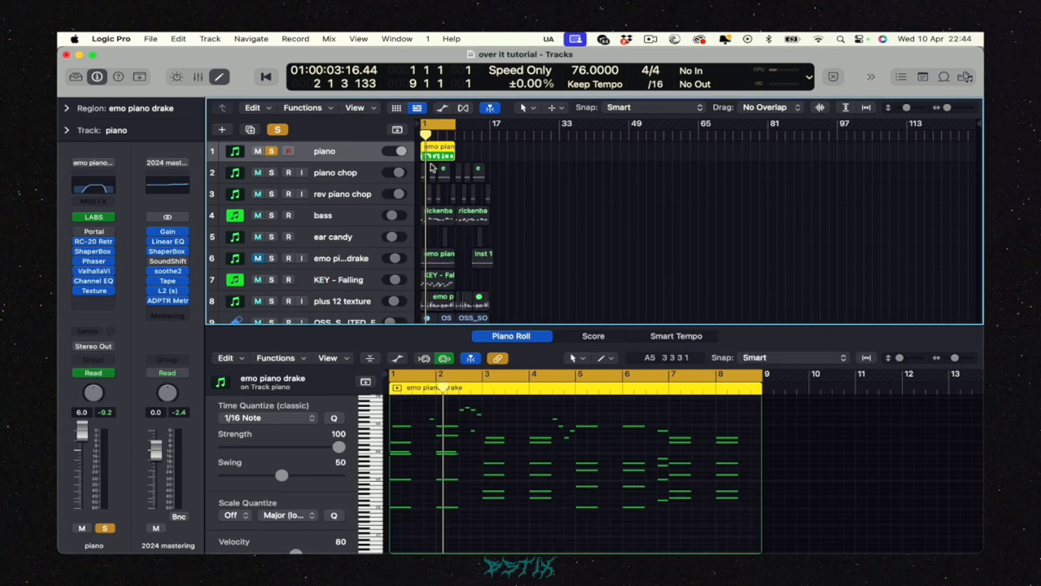
# Step: Unsolo and mute the piano track, and select the piano chop track
pyautogui.click(272, 151)
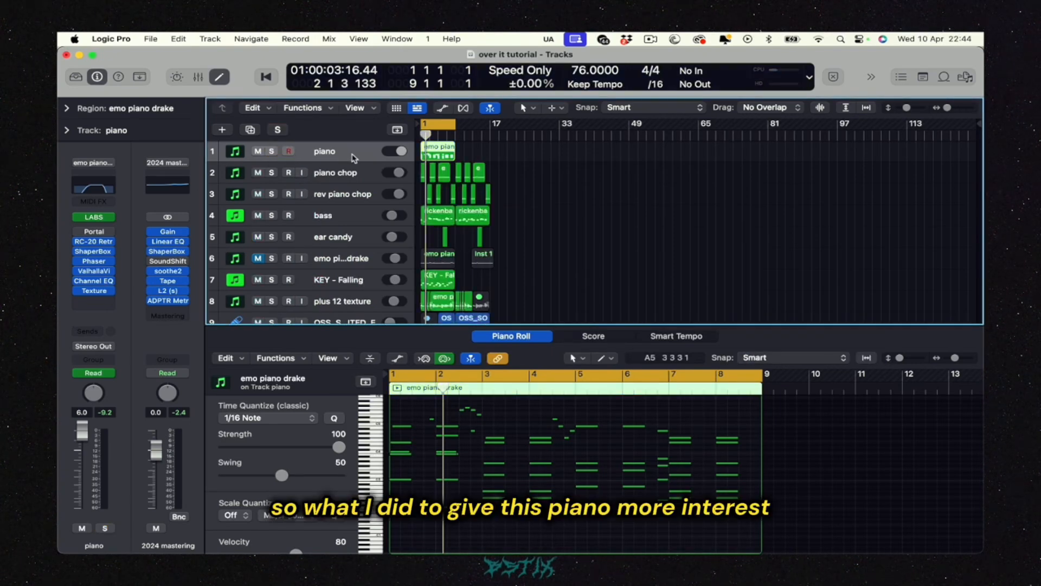
pyautogui.click(258, 152)
pyautogui.click(324, 173)
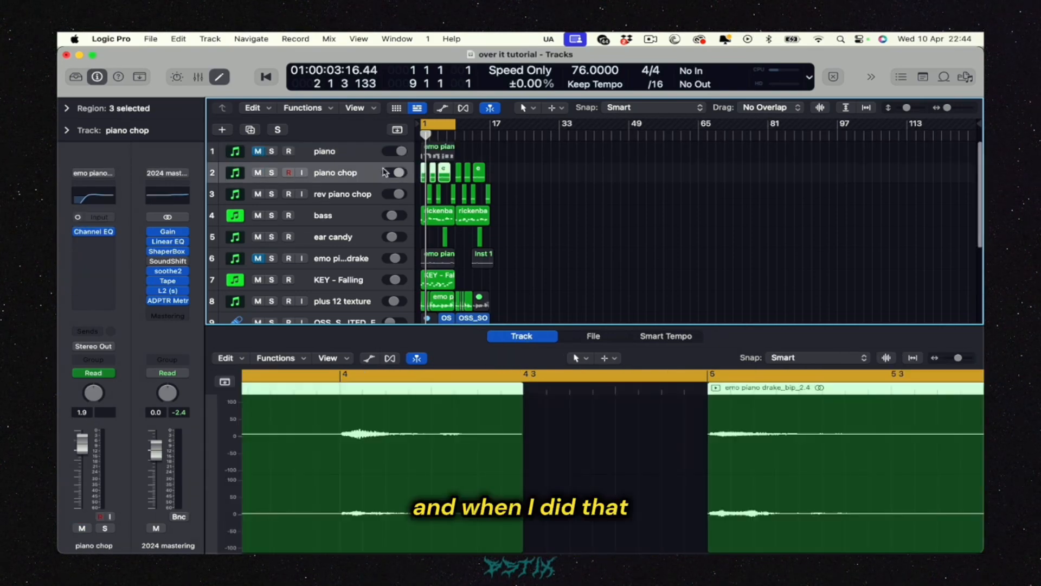
# Step: Solo the piano chop and rev piano chop tracks, with their regions enlarged in the arrangement
pyautogui.press('super+Right')
pyautogui.press('super+Right')
pyautogui.press('super+Right')
pyautogui.press('super+Right')
pyautogui.press('super+Right')
pyautogui.press('super+Right')
pyautogui.hscroll(-2, 383, 172)
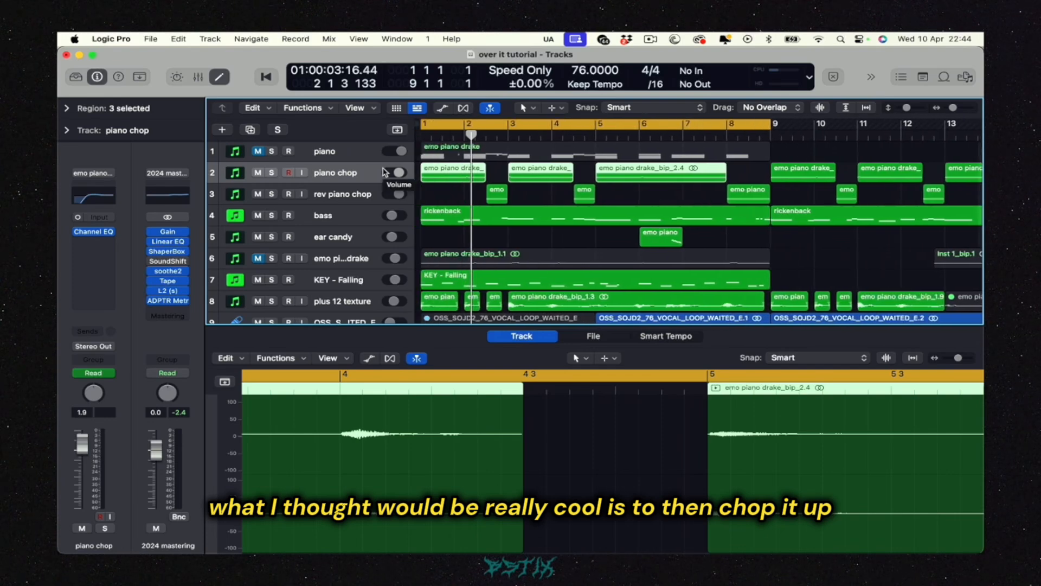
pyautogui.click(272, 173)
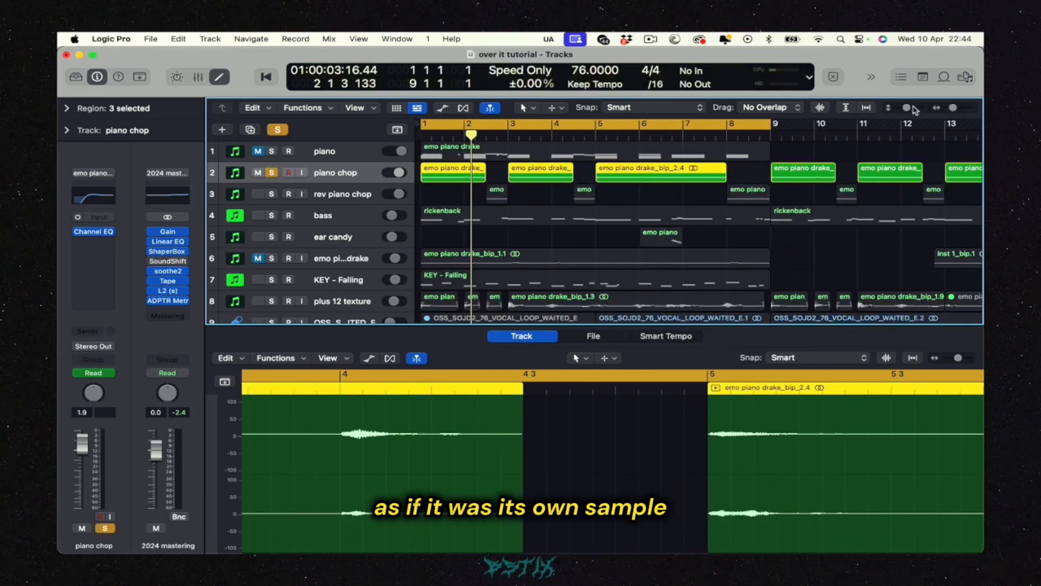
pyautogui.moveTo(909, 110); pyautogui.dragTo(914, 108)
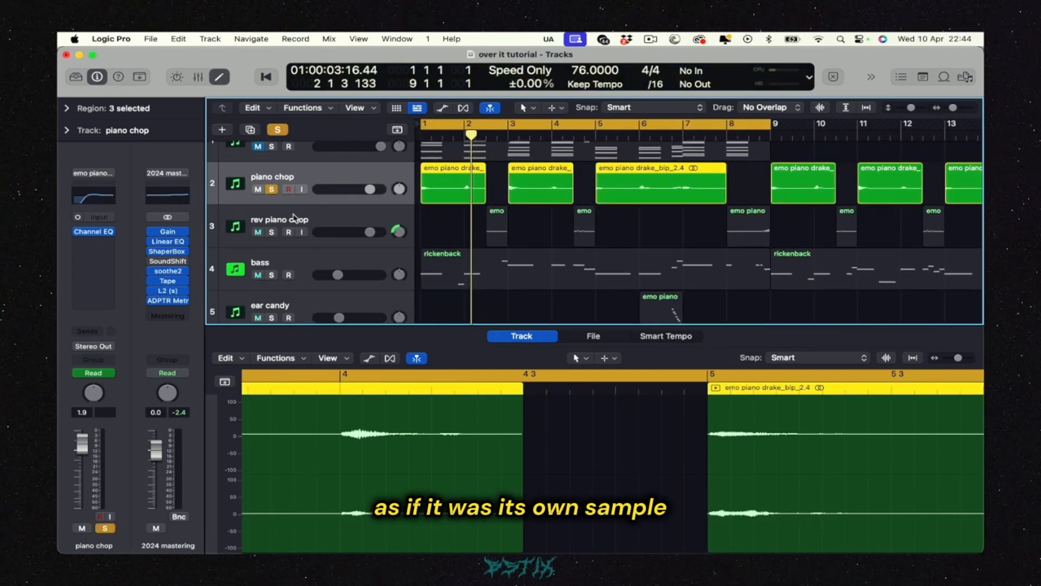
pyautogui.click(271, 233)
# Step: Play the soloed piano chop and rev piano chop tracks from the beginning, then stop playback
pyautogui.press('Return')
pyautogui.press('space')
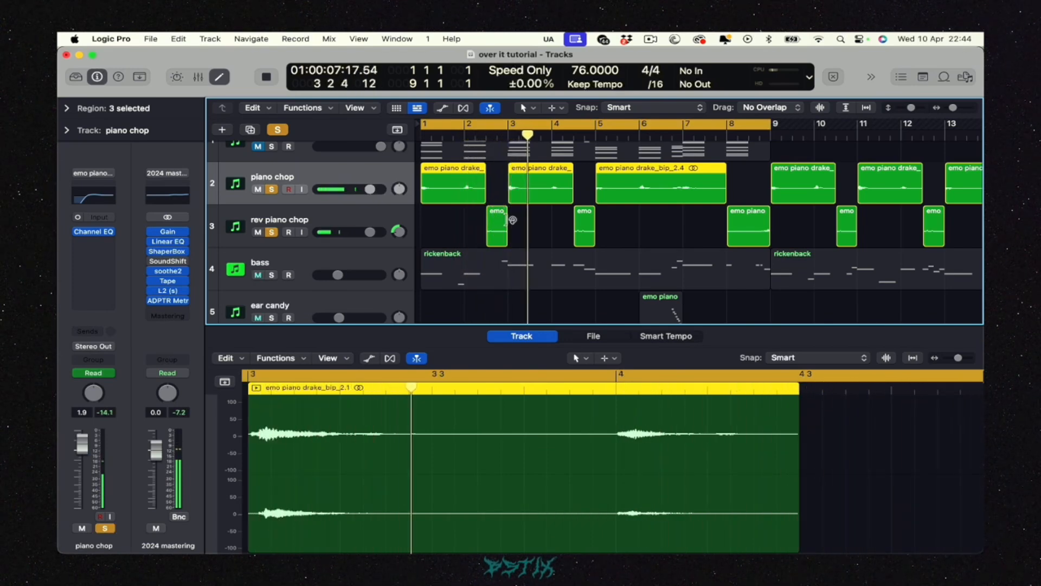
pyautogui.scroll(1, 507, 212)
pyautogui.hscroll(1, 507, 212)
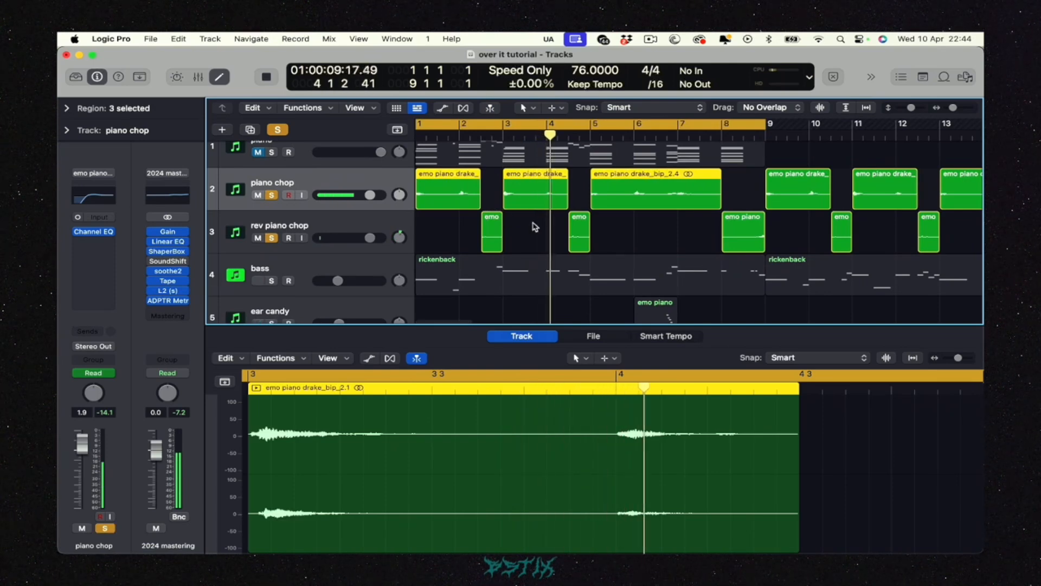
pyautogui.scroll(-3, 561, 230)
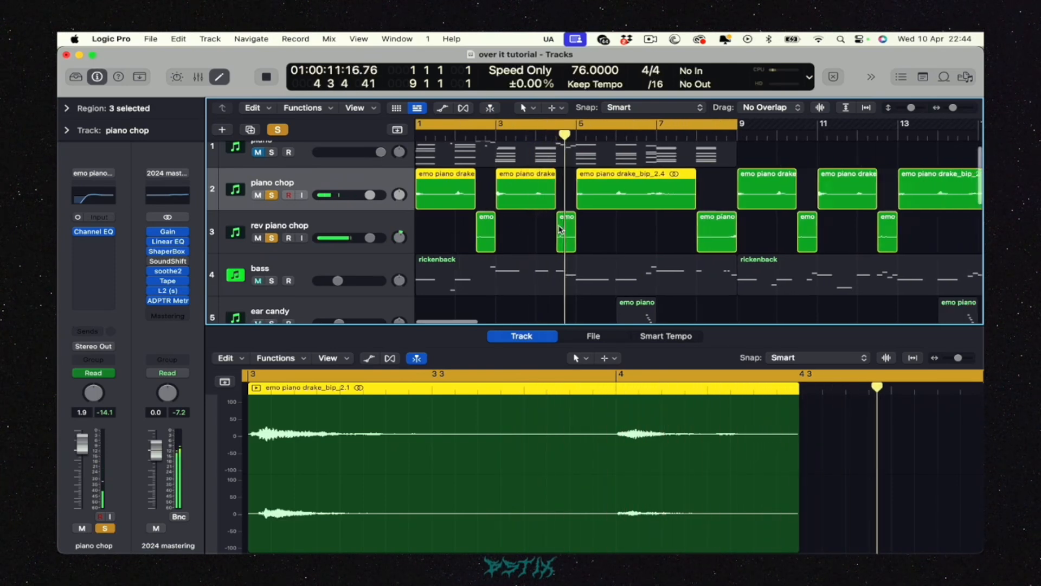
pyautogui.press('space')
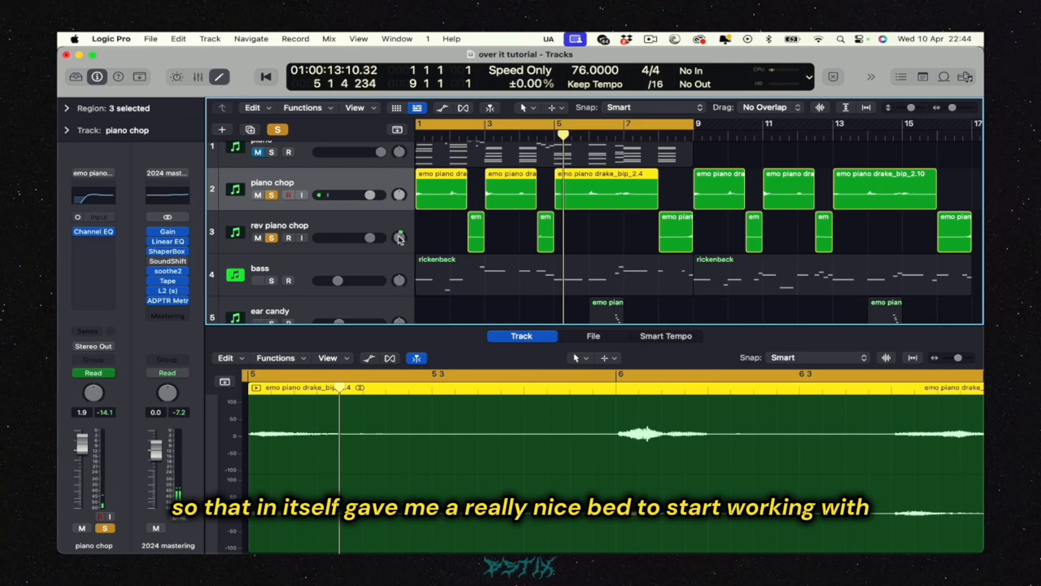
# Step: Unsolo both piano chop tracks, solo the bass track and show its first rickenback region in the Piano Roll
pyautogui.click(271, 194)
pyautogui.click(272, 239)
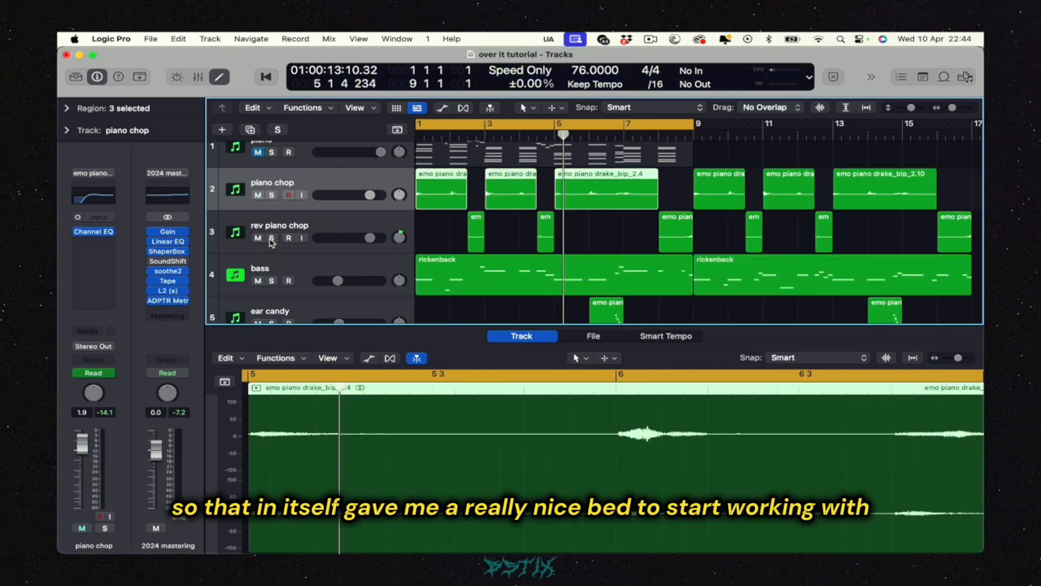
pyautogui.click(272, 280)
pyautogui.click(464, 288)
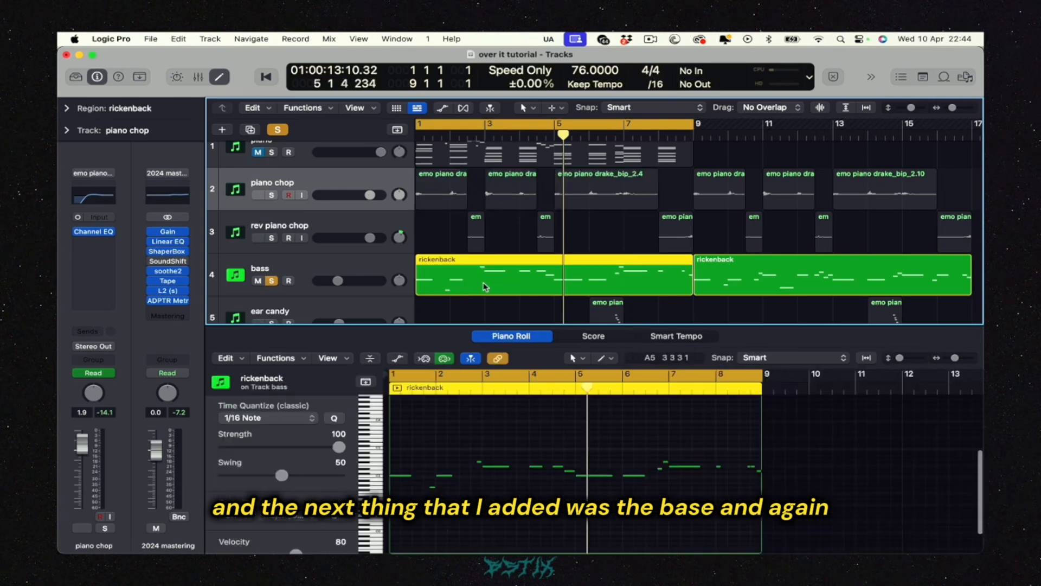
# Step: Audition the bass root notes in the rickenback region, the C2 at bar 1 and the E2 at bar 3
pyautogui.scroll(-5, 467, 279)
pyautogui.scroll(4, 486, 288)
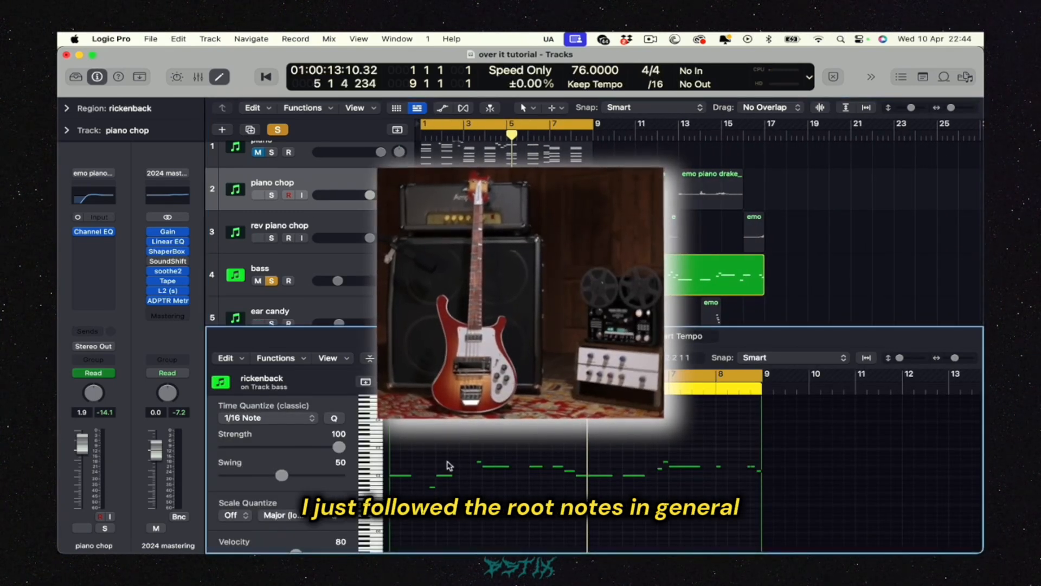
pyautogui.click(404, 476)
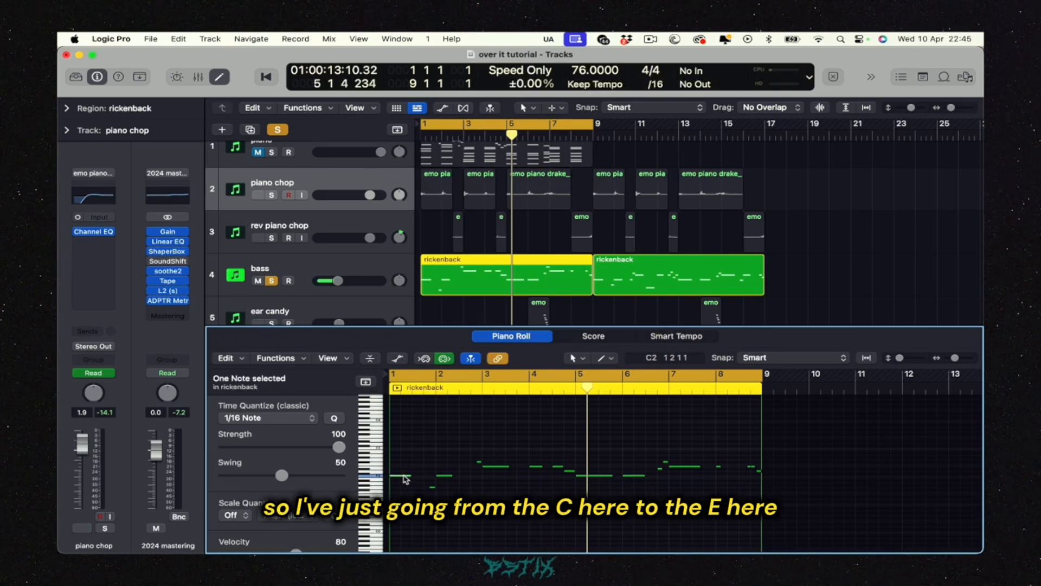
pyautogui.click(496, 466)
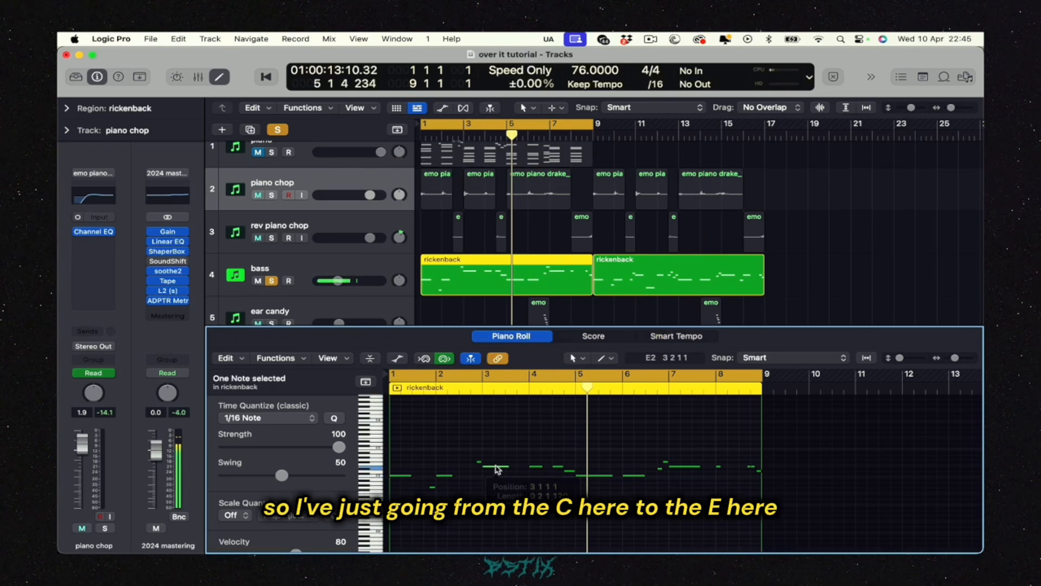
# Step: Audition the passing tone just before bar 3 in the rickenback region and examine the surrounding bass notes
pyautogui.click(479, 463)
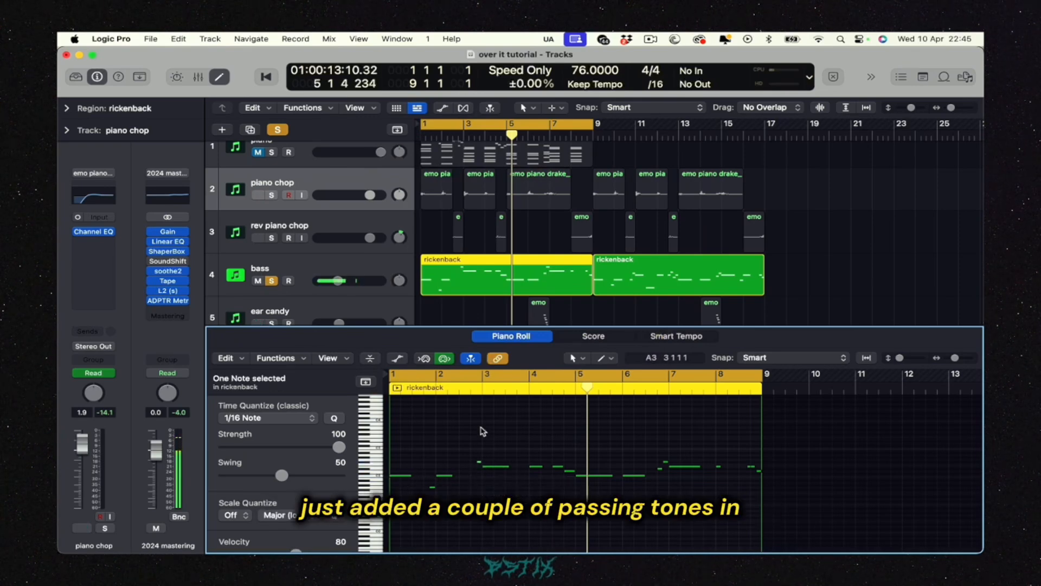
pyautogui.scroll(5, 483, 431)
pyautogui.hscroll(-4, 483, 431)
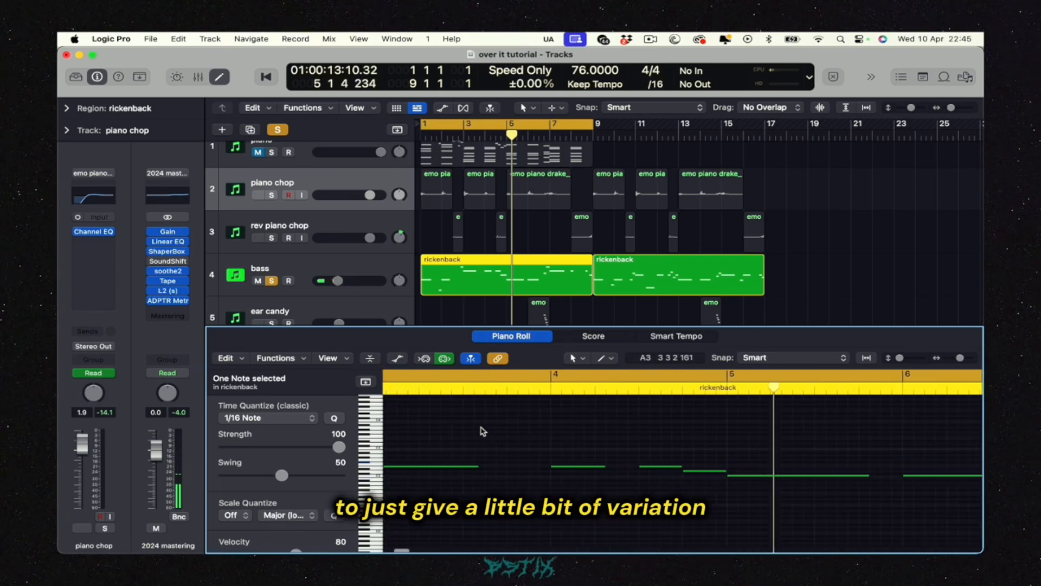
pyautogui.hscroll(-4, 483, 431)
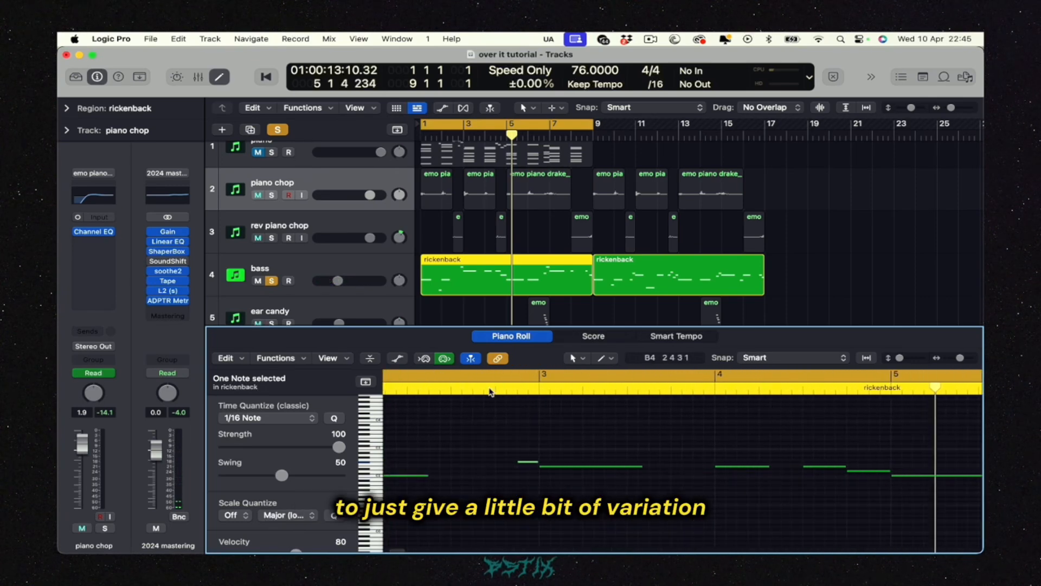
# Step: Solo the piano chop and rev piano chop tracks alongside the bass, play them together from the beginning, then stop
pyautogui.click(272, 196)
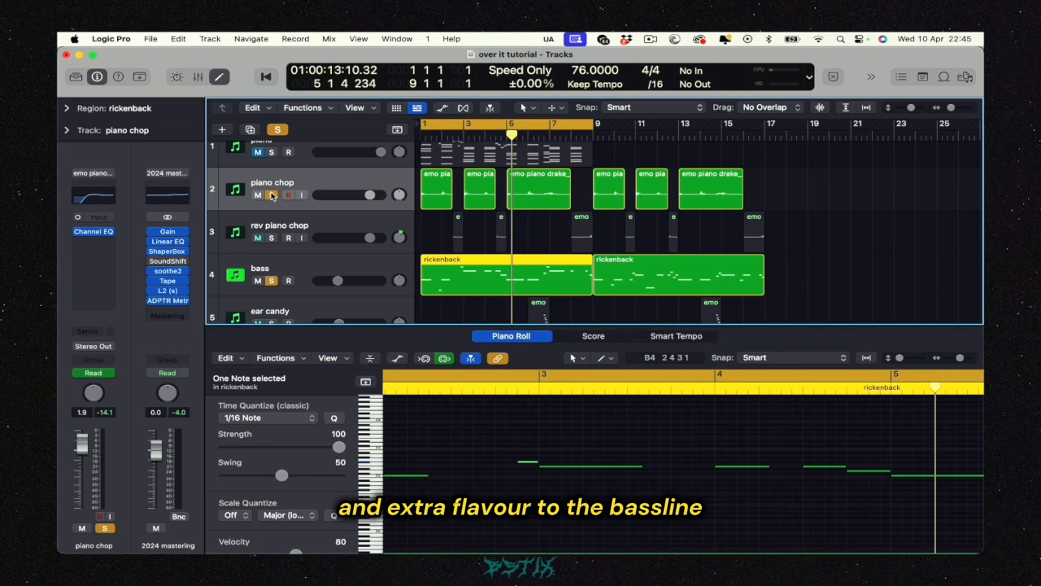
pyautogui.click(272, 238)
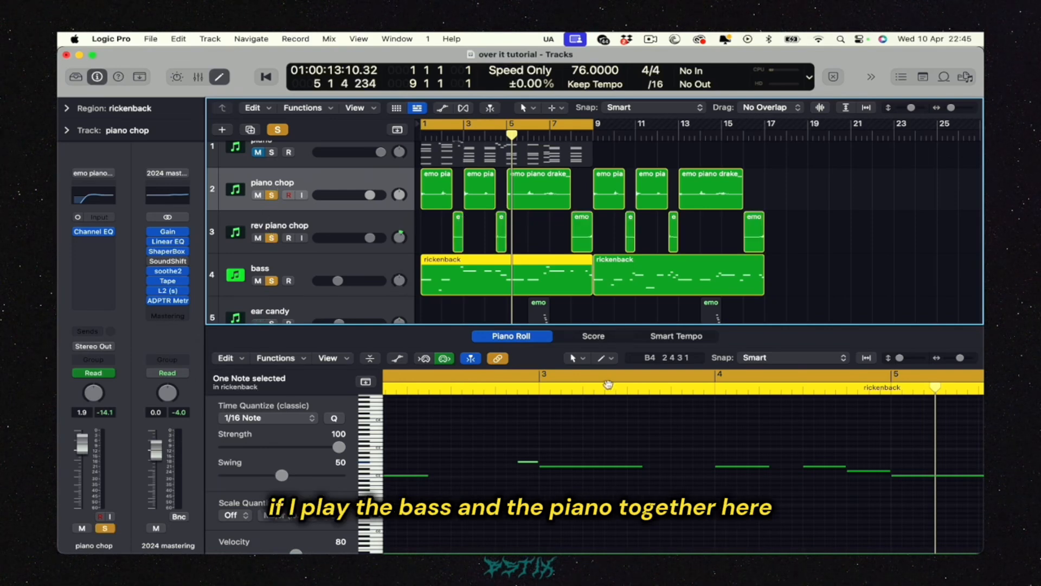
pyautogui.press('Return')
pyautogui.press('space')
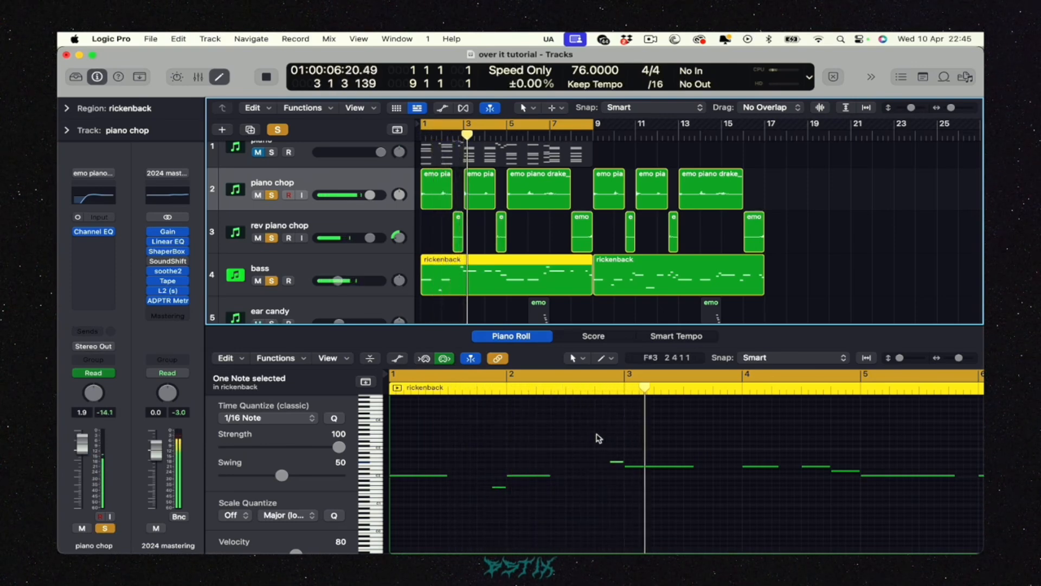
pyautogui.press('space')
pyautogui.hscroll(10, 608, 446)
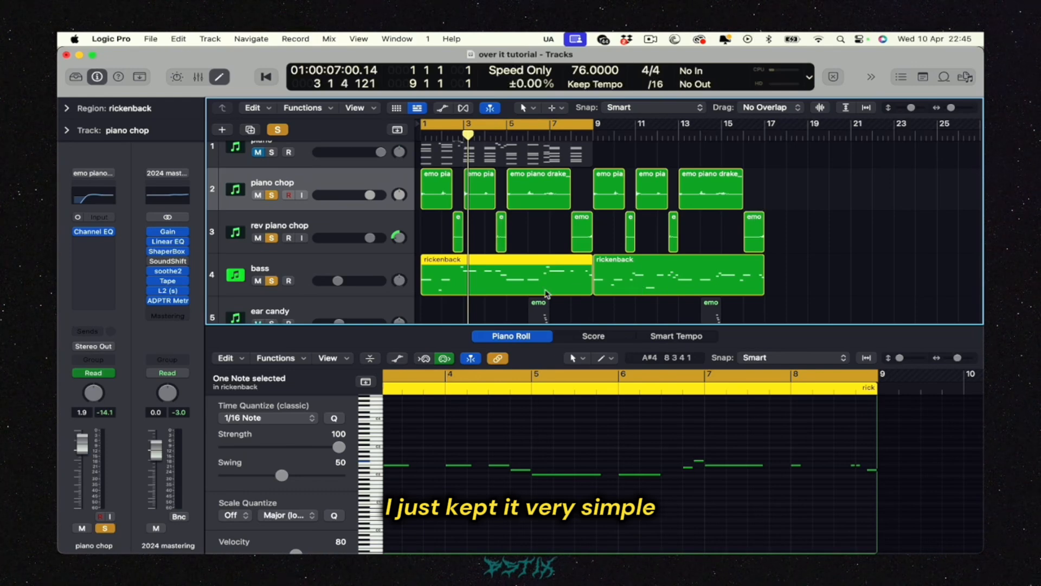
# Step: Select the bass track to examine its channel strip for instrument and audio effects
pyautogui.scroll(-3, 545, 293)
pyautogui.click(297, 232)
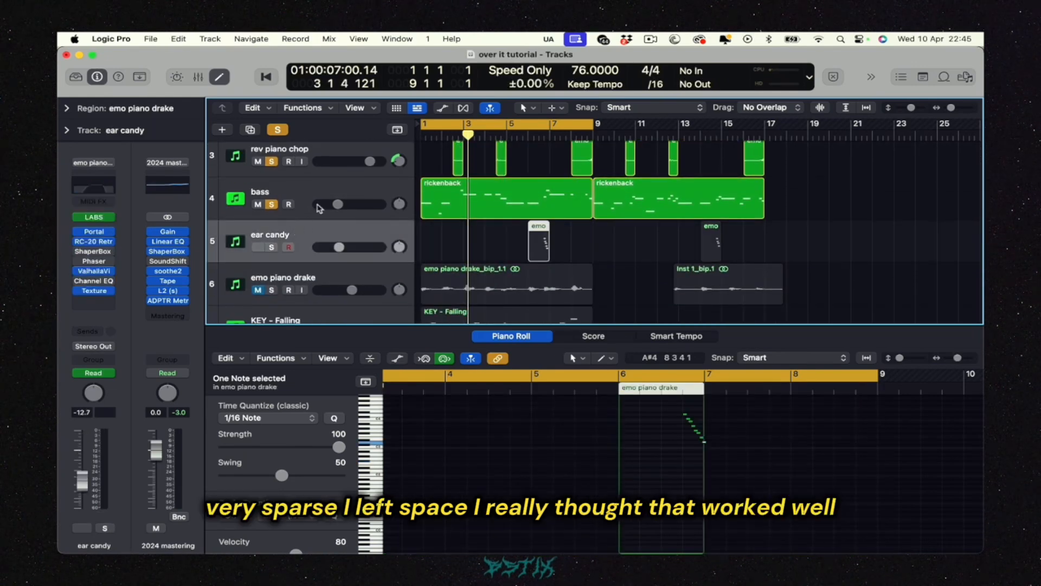
pyautogui.click(320, 193)
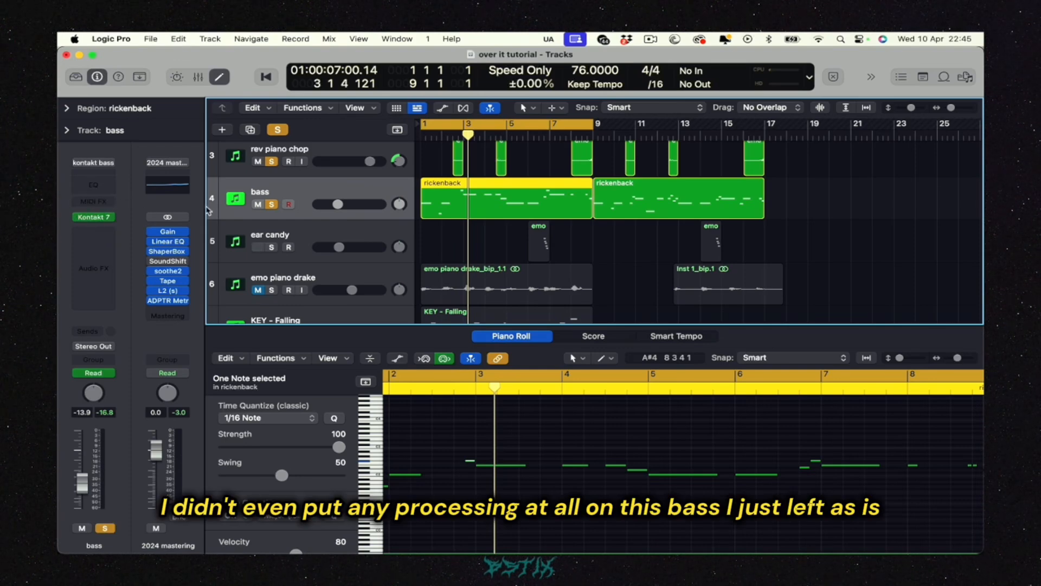
# Step: Leave only the ear candy track soloed and set the cycle range to bars 6 to 8
pyautogui.click(272, 248)
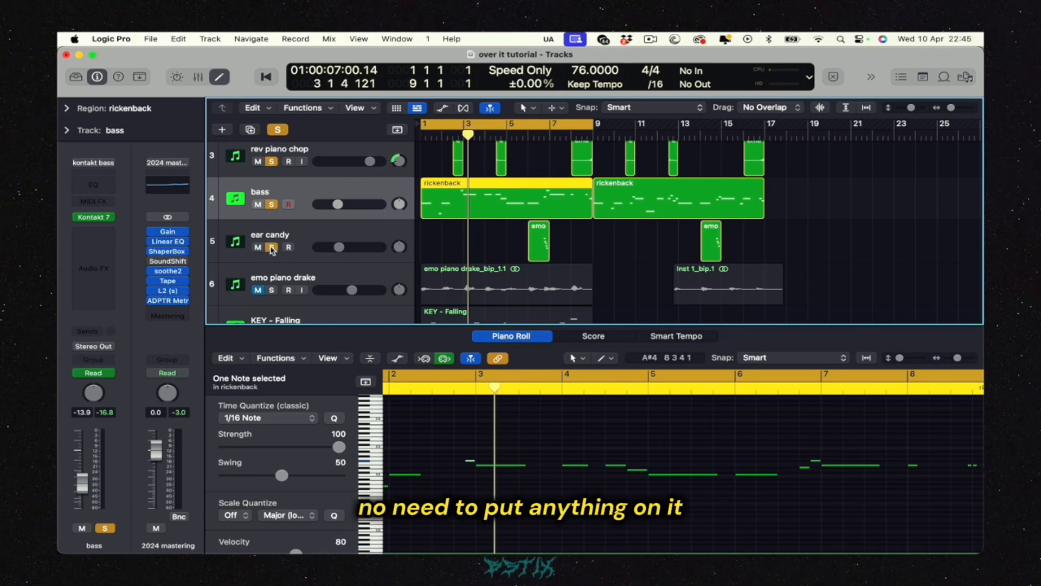
pyautogui.click(278, 130)
pyautogui.click(273, 248)
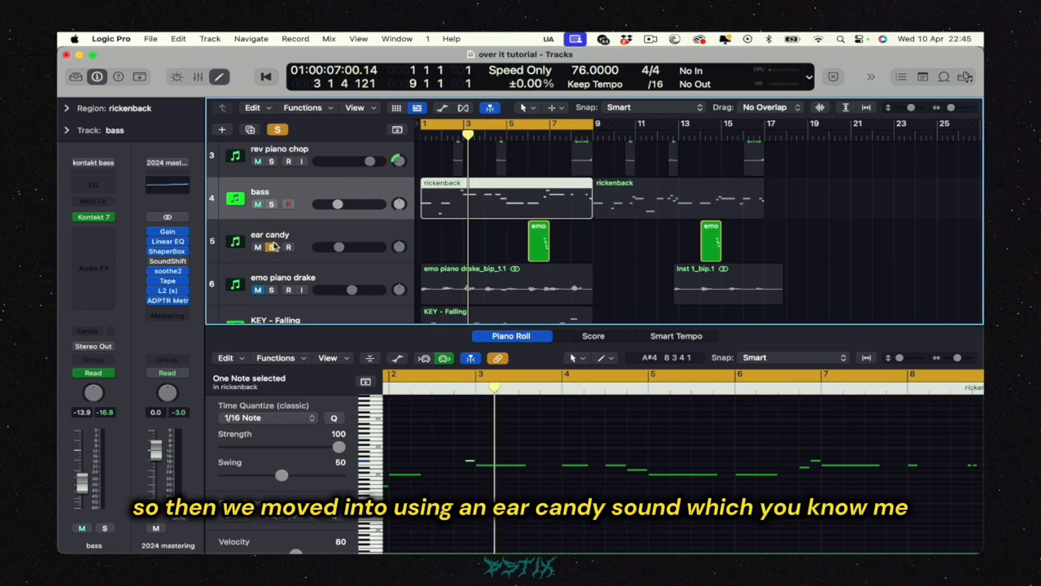
pyautogui.click(534, 131)
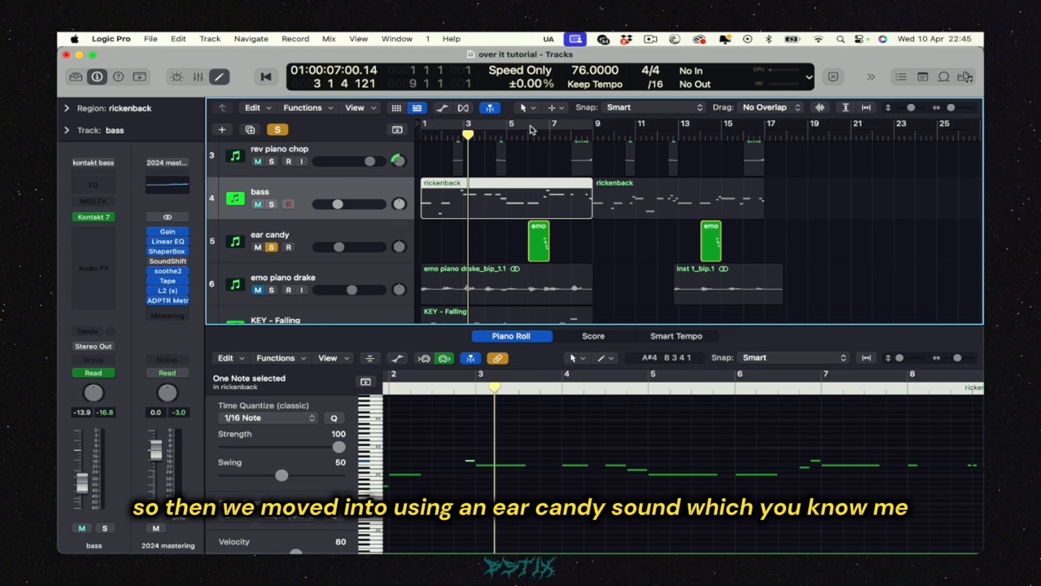
pyautogui.moveTo(529, 130); pyautogui.dragTo(582, 133)
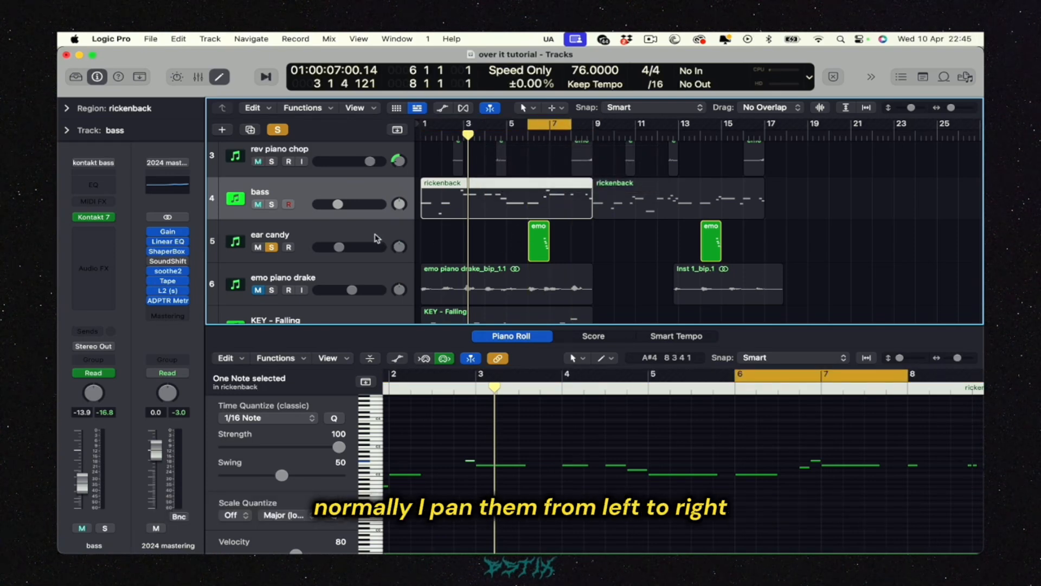
# Step: Select and play the soloed ear candy track in the cycle range, then view its Portal effect's preset and close the plug-in
pyautogui.click(337, 230)
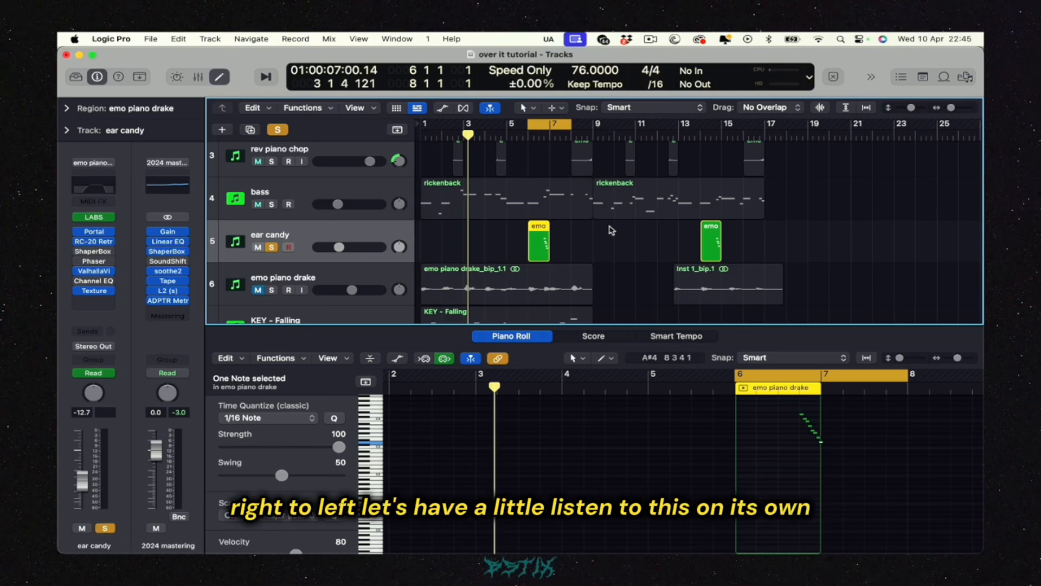
pyautogui.press('space')
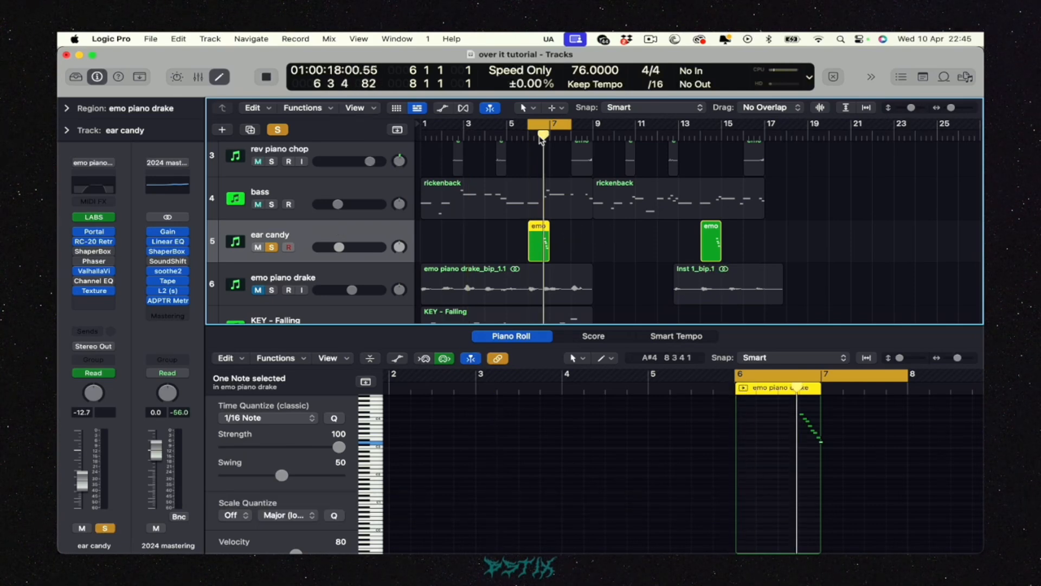
pyautogui.press('space')
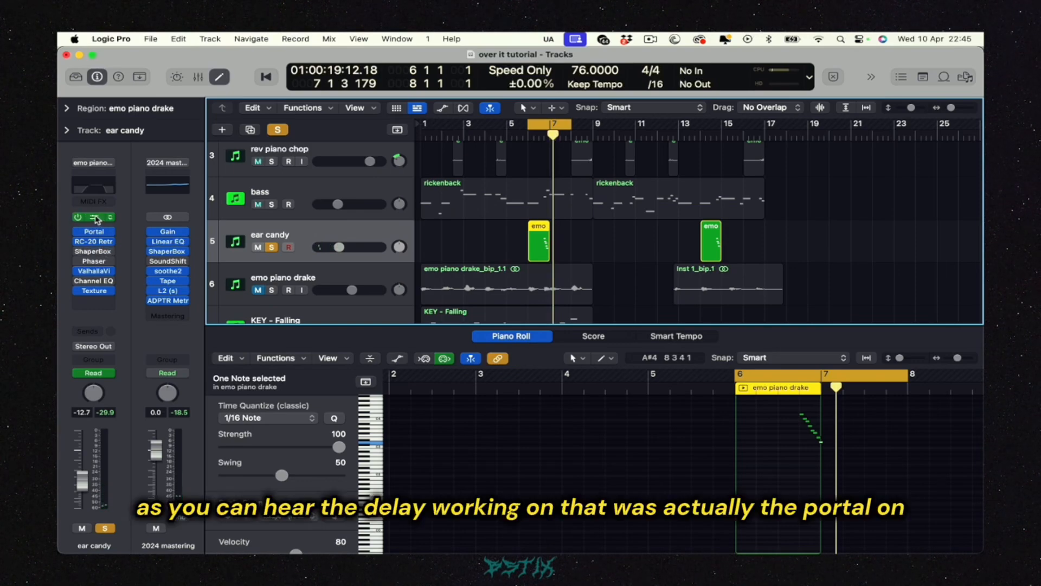
pyautogui.click(95, 233)
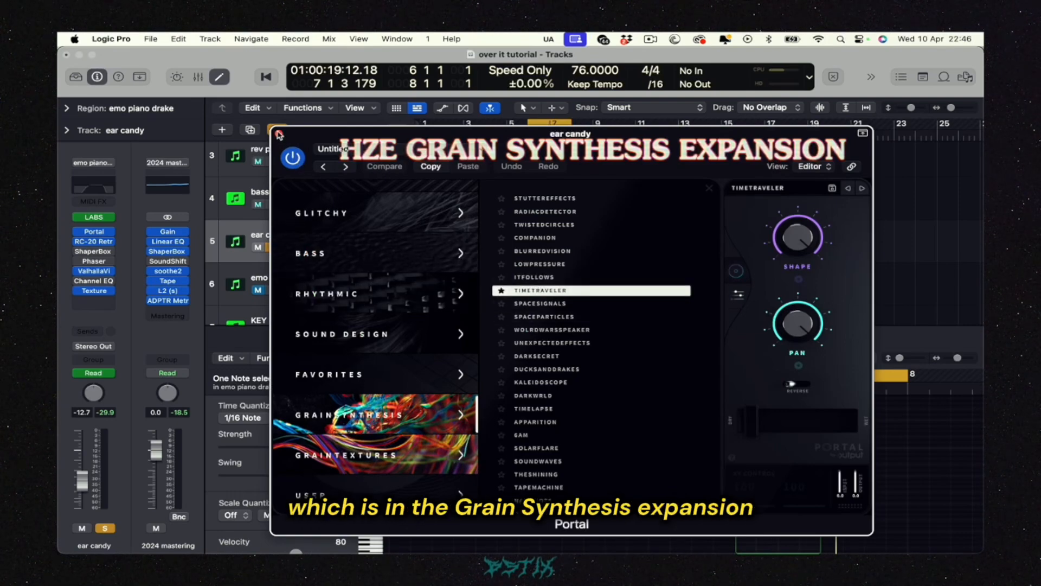
pyautogui.click(279, 134)
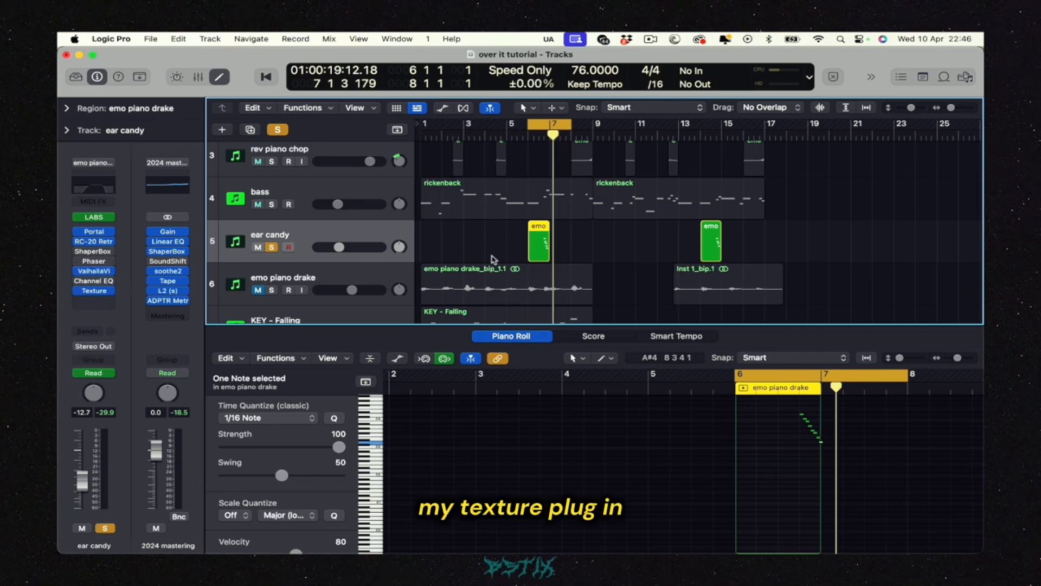
# Step: Solo the bass, rev piano chop and piano chop tracks along with ear candy, play the cycle range, then stop
pyautogui.moveTo(271, 204); pyautogui.dragTo(274, 157)
pyautogui.press('space')
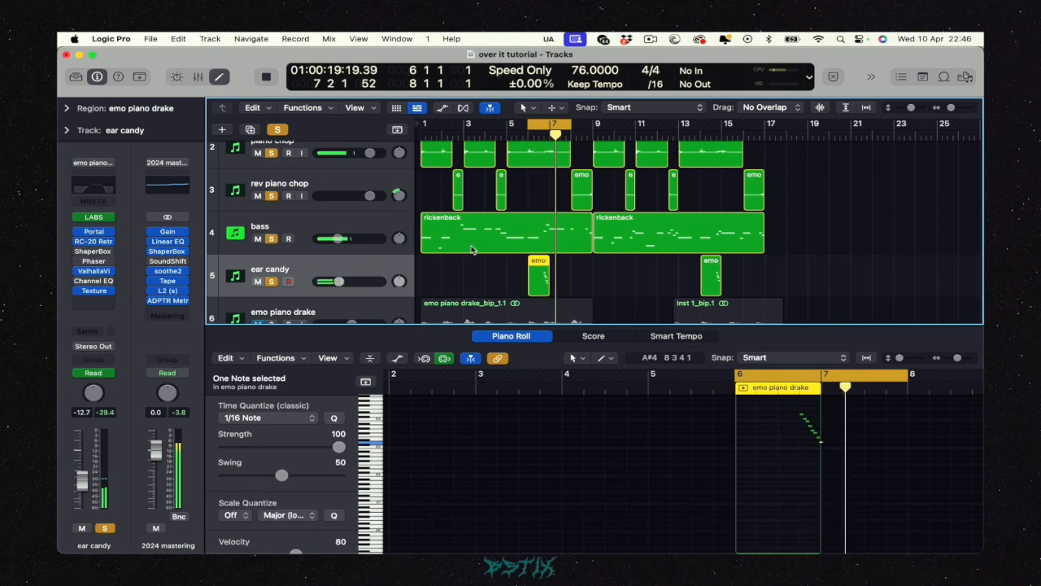
pyautogui.press('space')
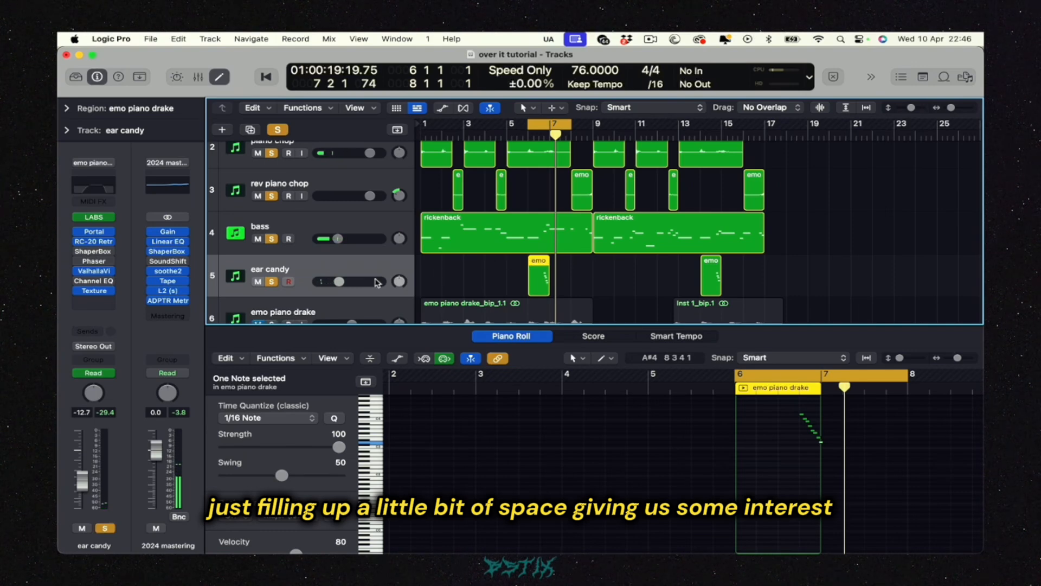
# Step: Select the muted emo piano drake track to view its audio region in the editor
pyautogui.scroll(-3, 377, 282)
pyautogui.click(297, 236)
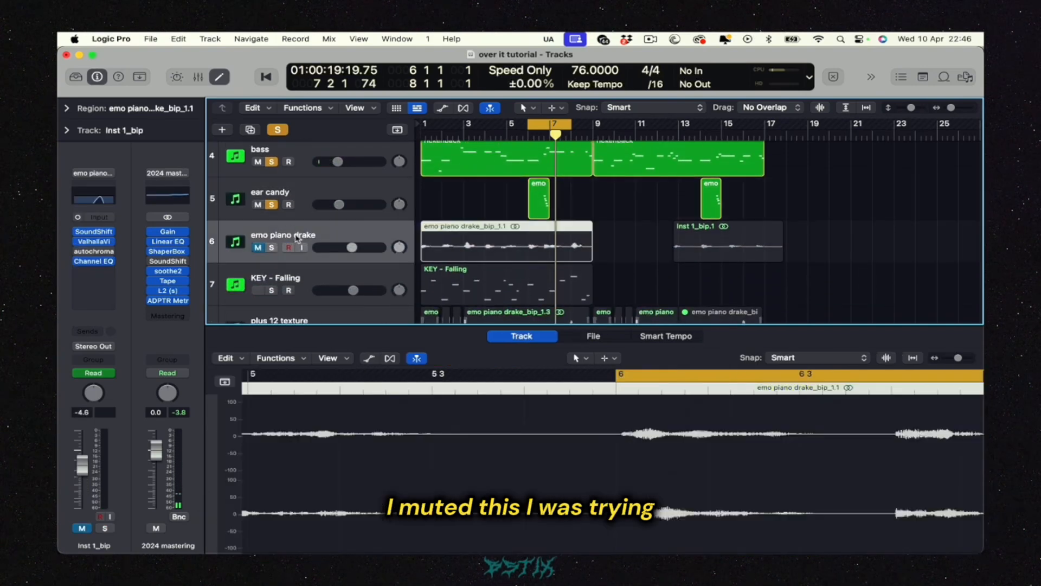
pyautogui.scroll(-1, 297, 236)
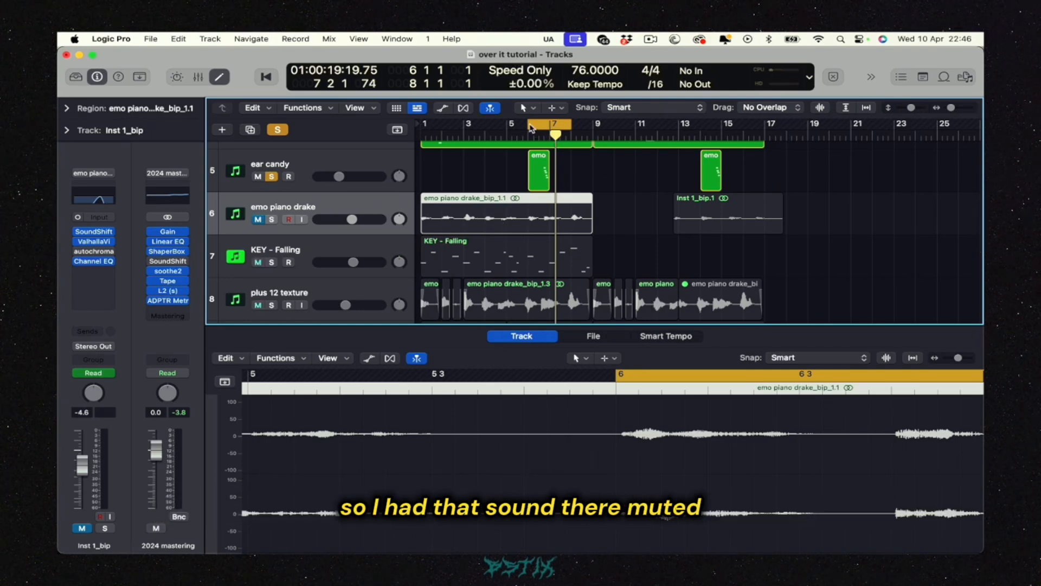
# Step: Extend the cycle range back to bar 1, clear all solos, then solo and select the KEY - Falling track
pyautogui.moveTo(531, 127); pyautogui.dragTo(423, 125)
pyautogui.click(278, 129)
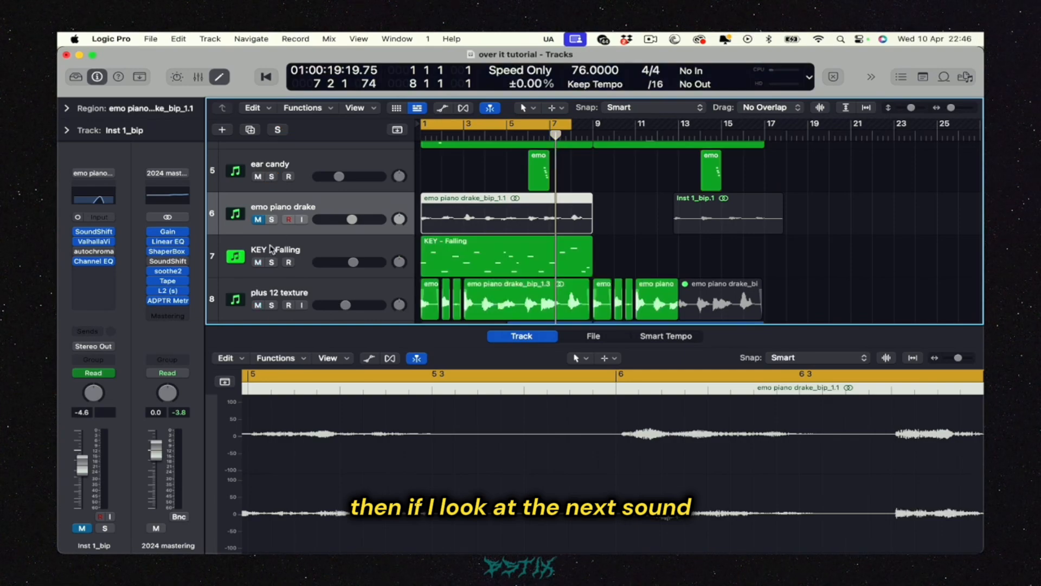
pyautogui.click(271, 263)
pyautogui.click(308, 239)
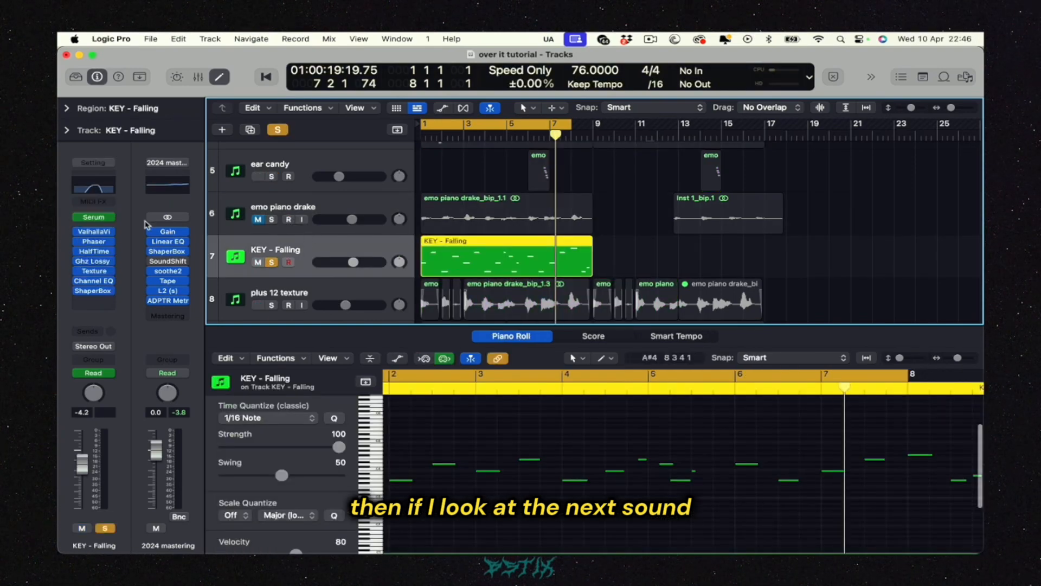
# Step: View the KEY - Falling preset among the Keys of QAPT Presents BLEU DREAM Vol. III in Serum, then close the plug-in
pyautogui.click(93, 216)
pyautogui.moveTo(657, 198); pyautogui.dragTo(559, 132)
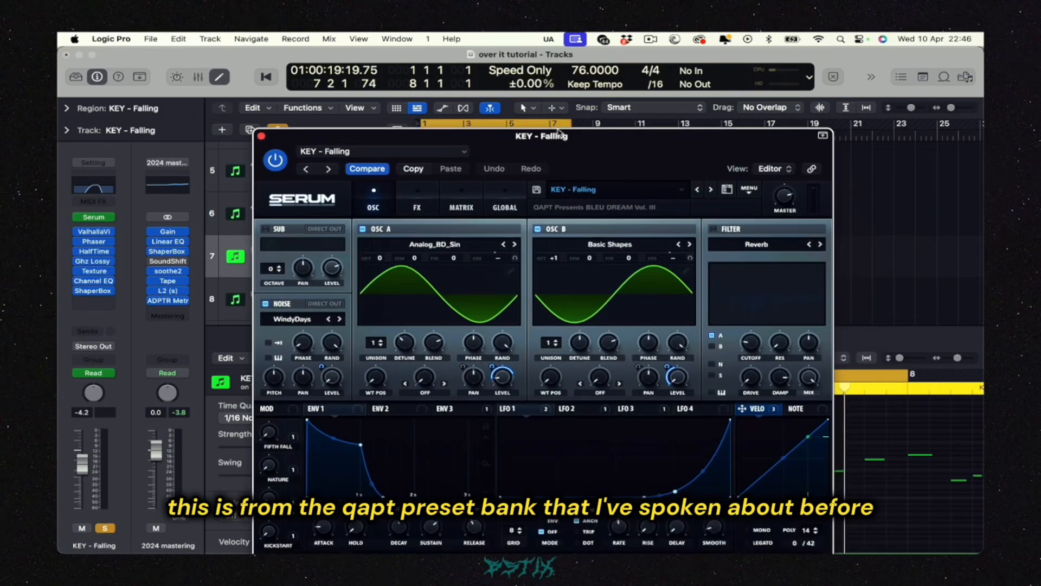
pyautogui.click(642, 188)
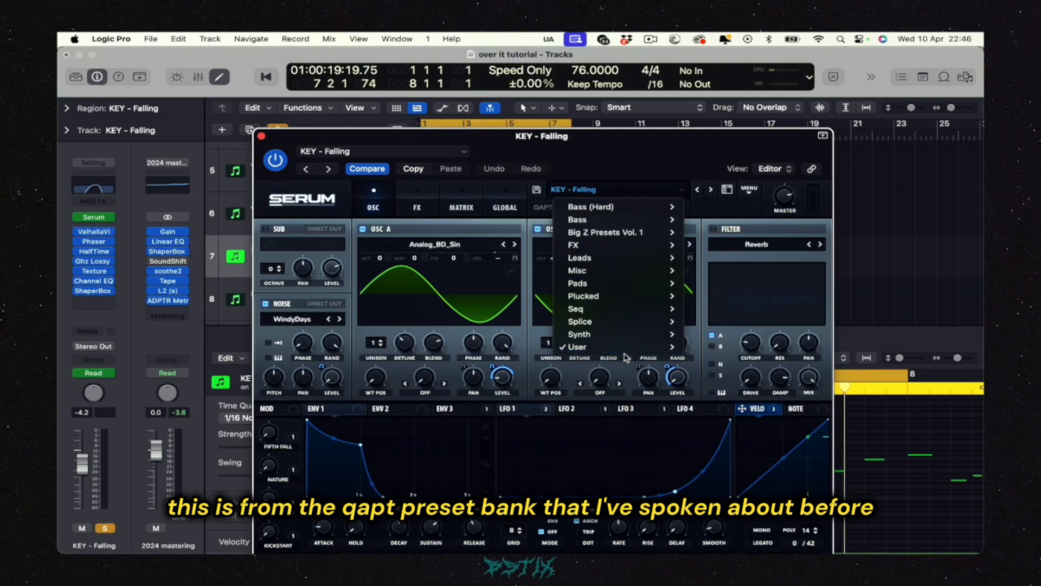
pyautogui.moveTo(658, 353)
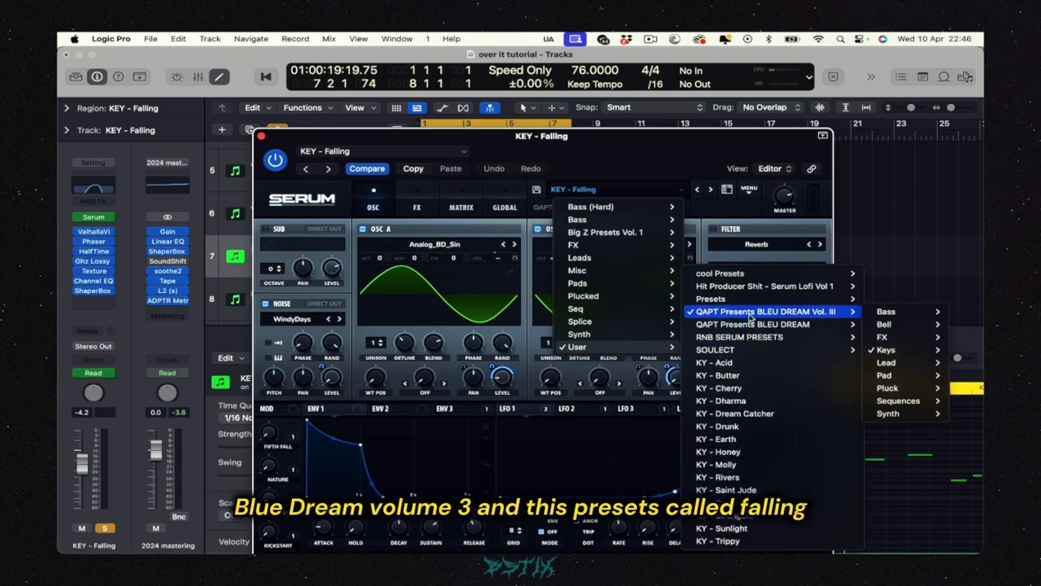
pyautogui.moveTo(886, 349)
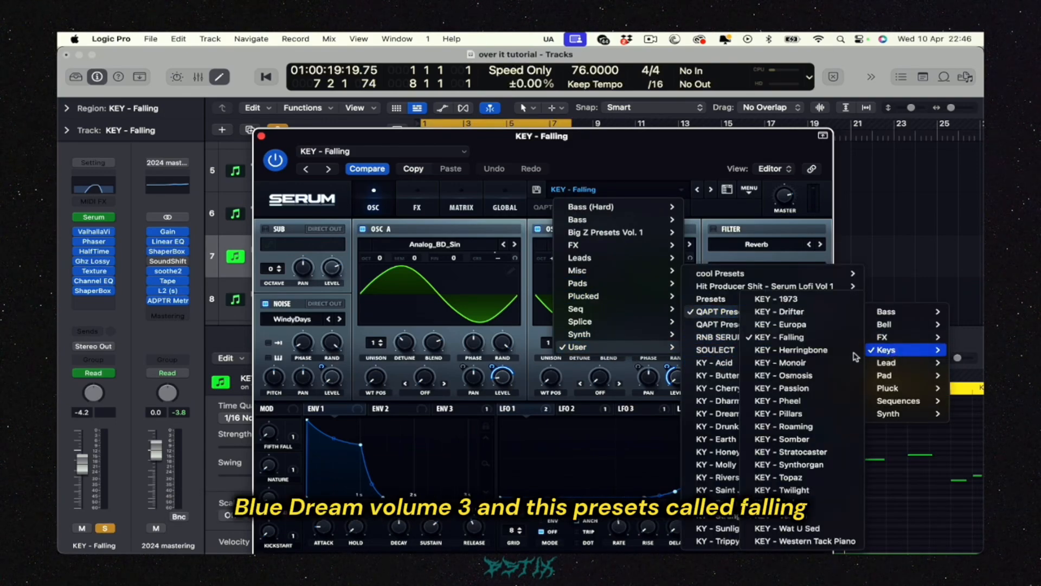
pyautogui.click(803, 337)
pyautogui.click(262, 136)
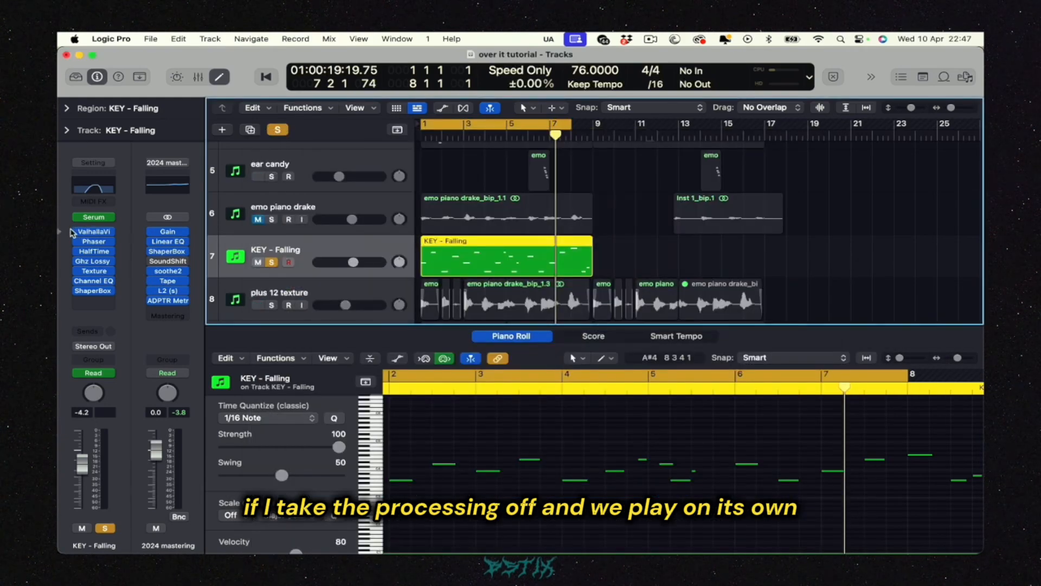
# Step: Play the soloed KEY - Falling track from bar 1 with all its effects bypassed, then stop and examine its notes
pyautogui.press('space')
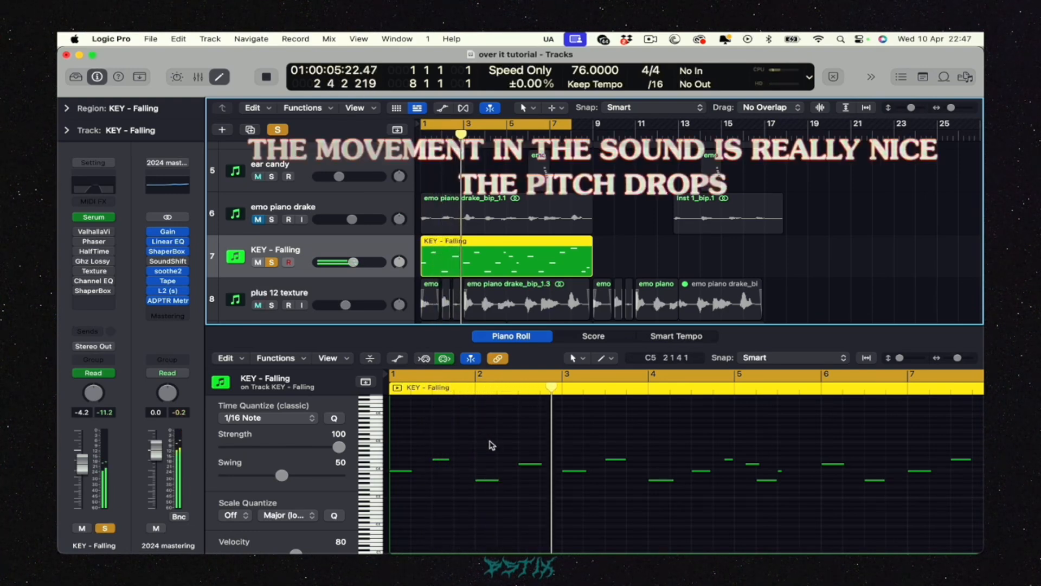
pyautogui.press('space')
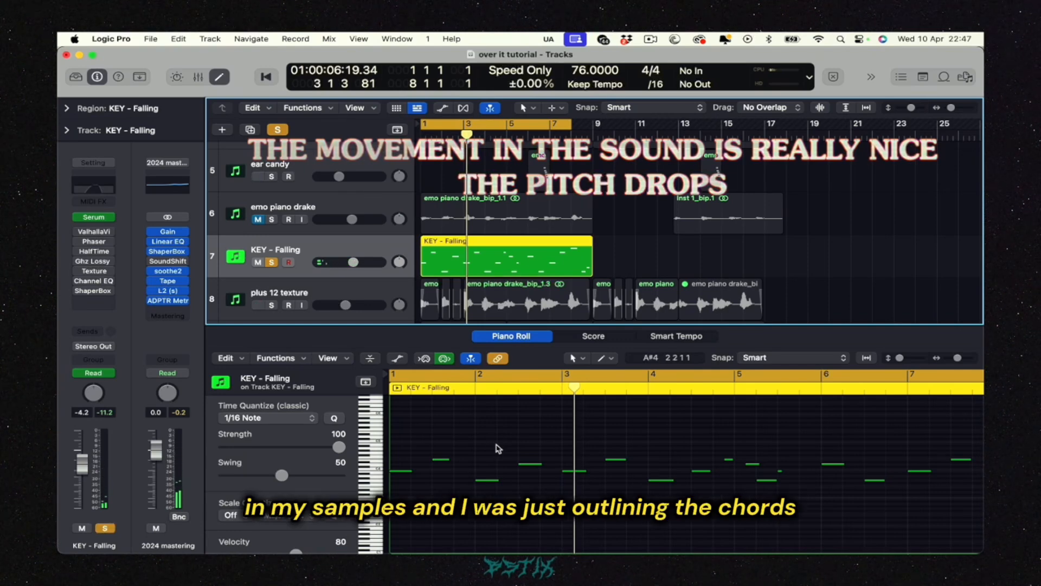
pyautogui.scroll(-5, 607, 457)
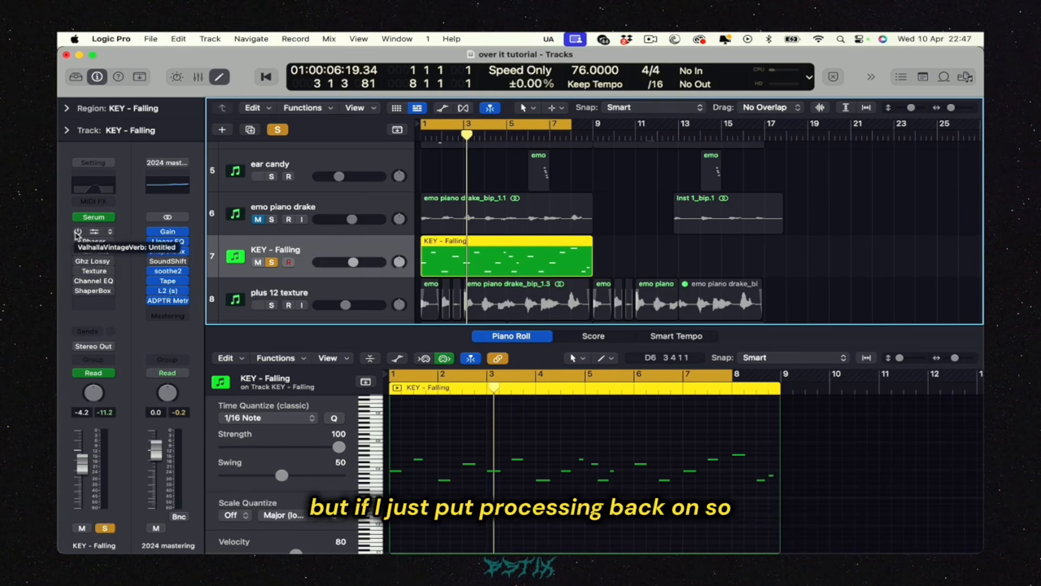
# Step: Re-enable ValhallaVintageVerb, Phaser and HalfTime on the KEY - Falling track, play it from bar 1, then stop
pyautogui.click(78, 251)
pyautogui.press('space')
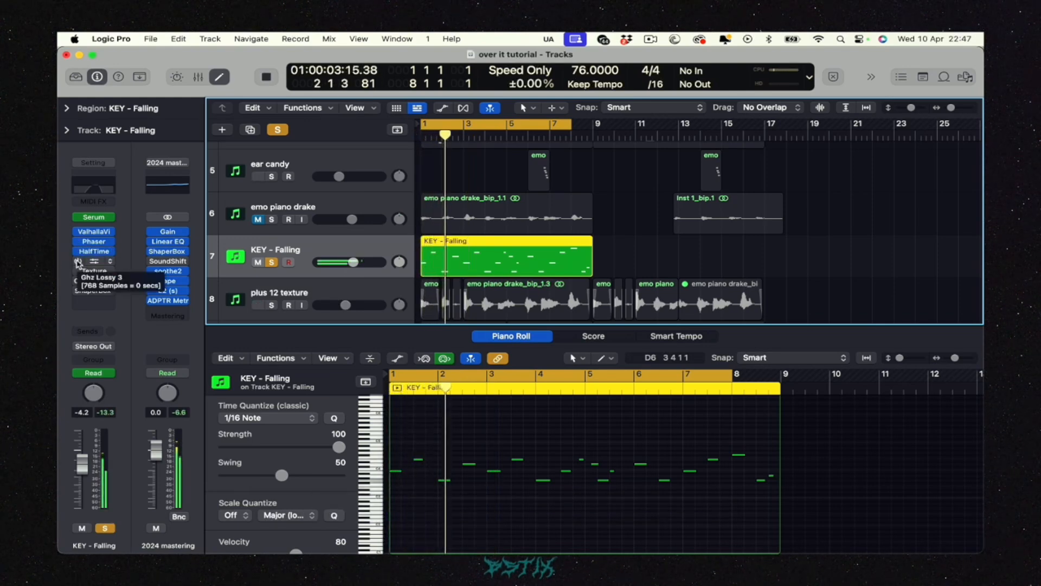
pyautogui.press('space')
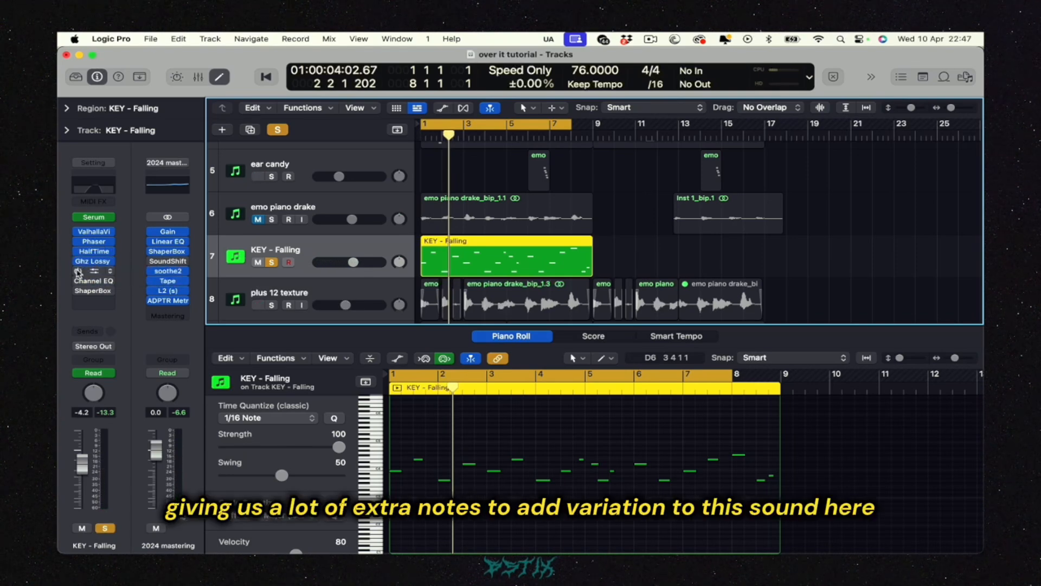
# Step: View Ghz Lossy 3 on KEY - Falling, re-enable its Texture and Channel EQ effects, and view the EQ curve
pyautogui.click(92, 261)
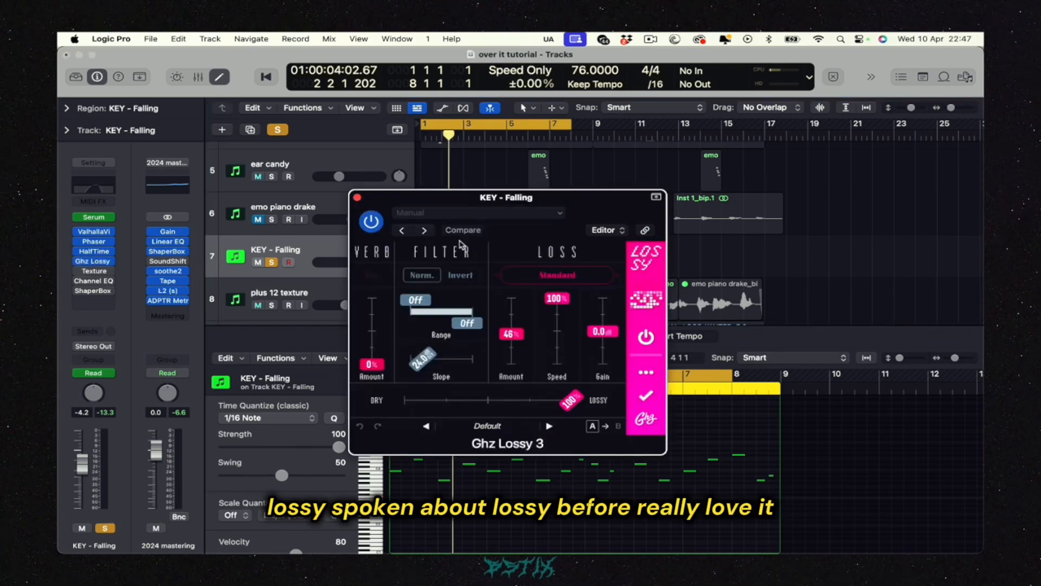
pyautogui.click(357, 198)
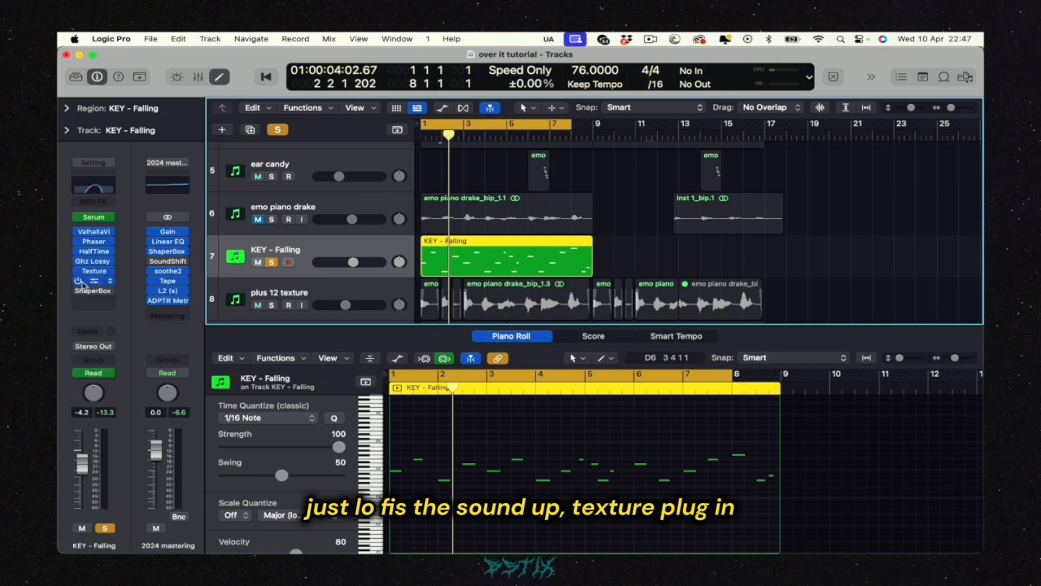
pyautogui.click(101, 190)
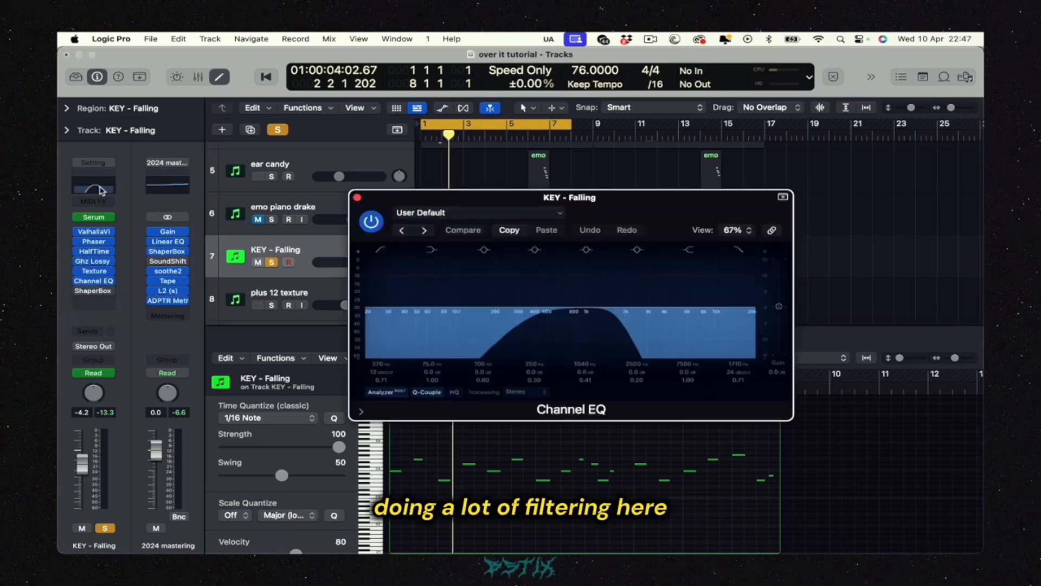
pyautogui.click(358, 198)
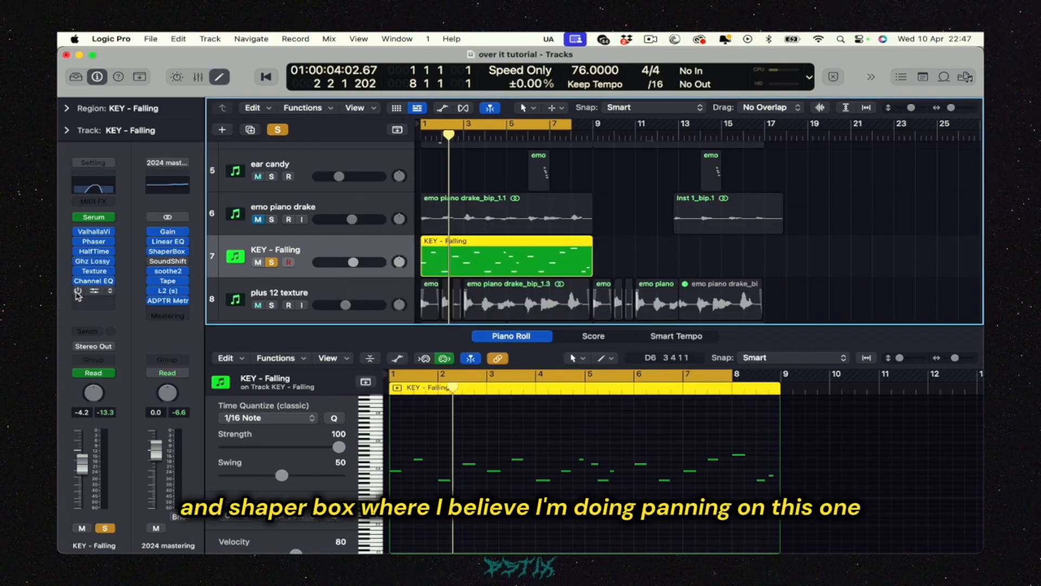
# Step: Re-enable ShaperBox on KEY - Falling, view its Pan curve while playing the track from bar 1, then close the plug-in
pyautogui.click(97, 291)
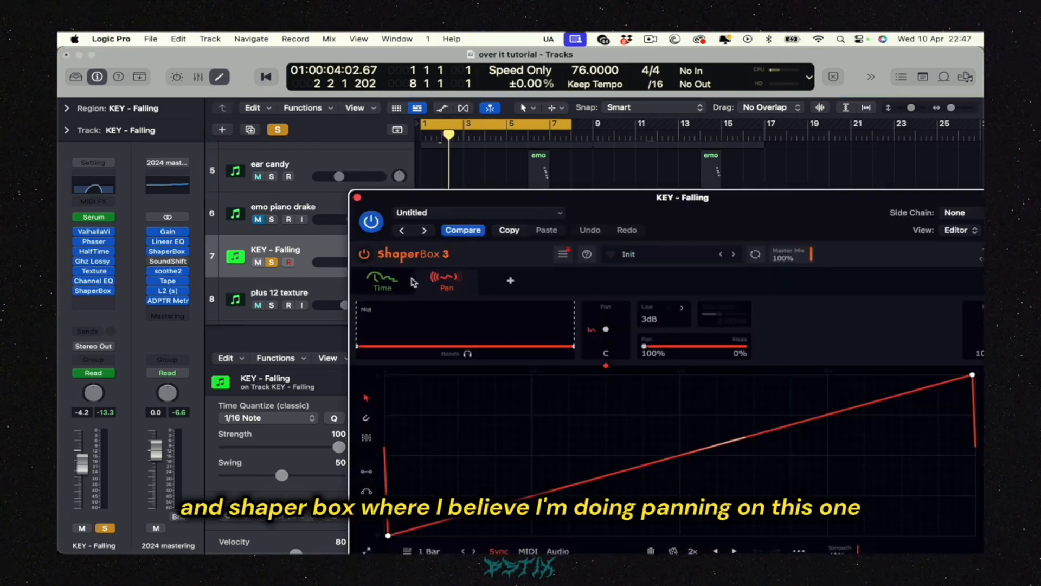
pyautogui.moveTo(604, 210); pyautogui.dragTo(545, 149)
pyautogui.press('space')
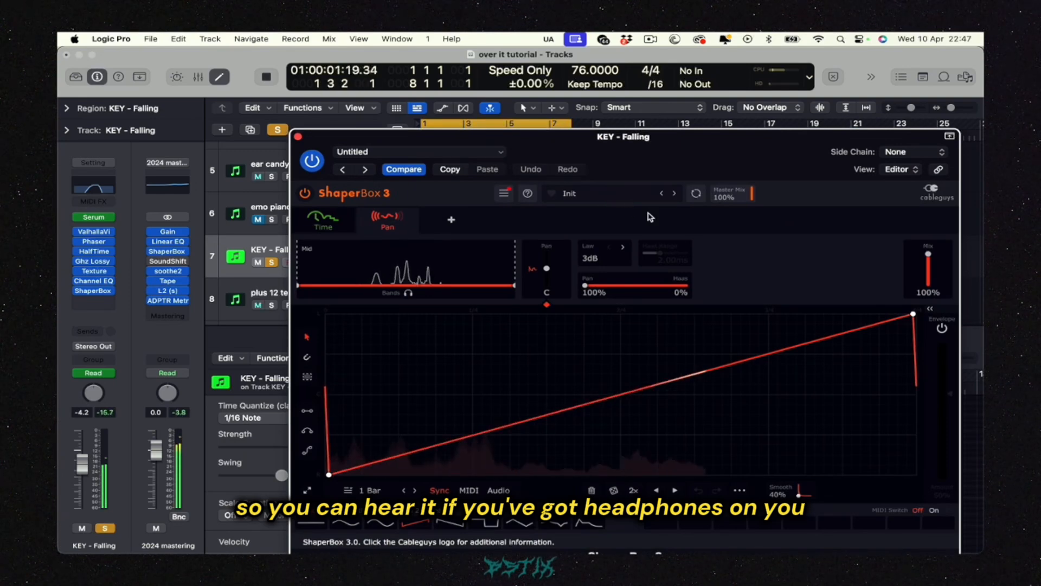
pyautogui.click(298, 137)
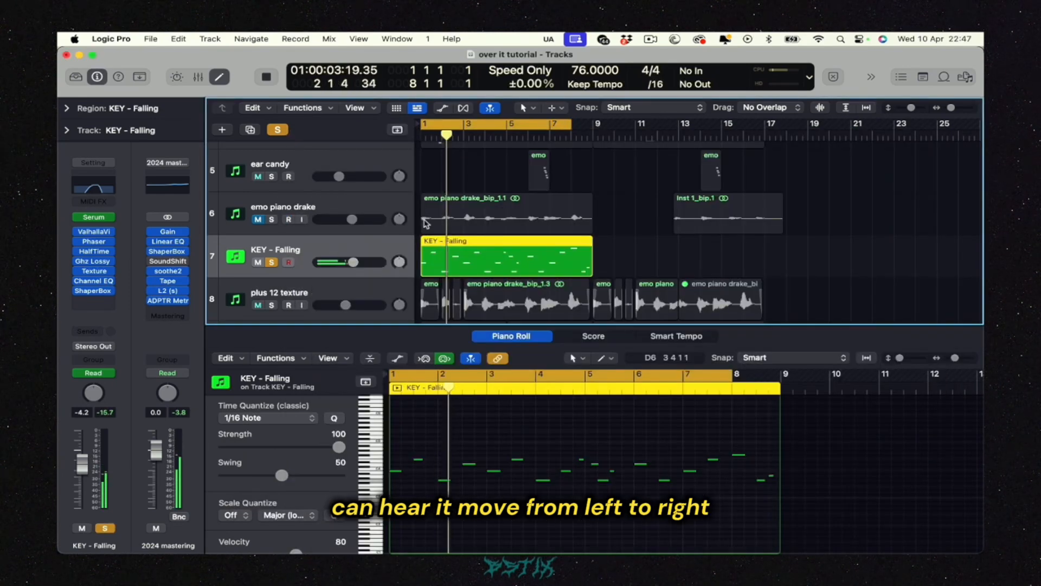
# Step: Add the bass, piano chop and rev piano chop tracks to the solo with KEY - Falling during playback, then stop
pyautogui.scroll(3, 358, 240)
pyautogui.scroll(3, 358, 240)
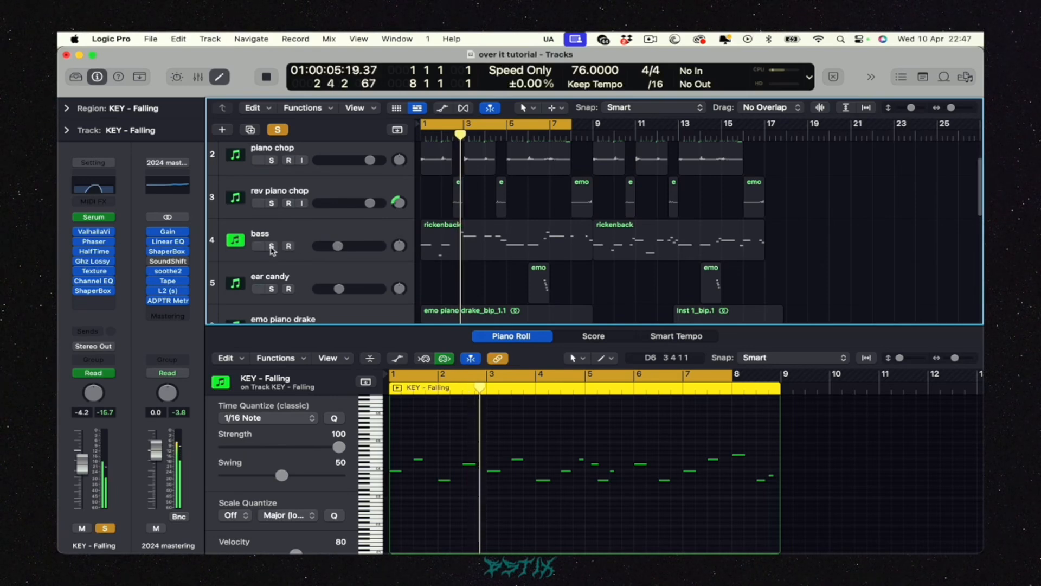
pyautogui.click(271, 296)
pyautogui.click(272, 213)
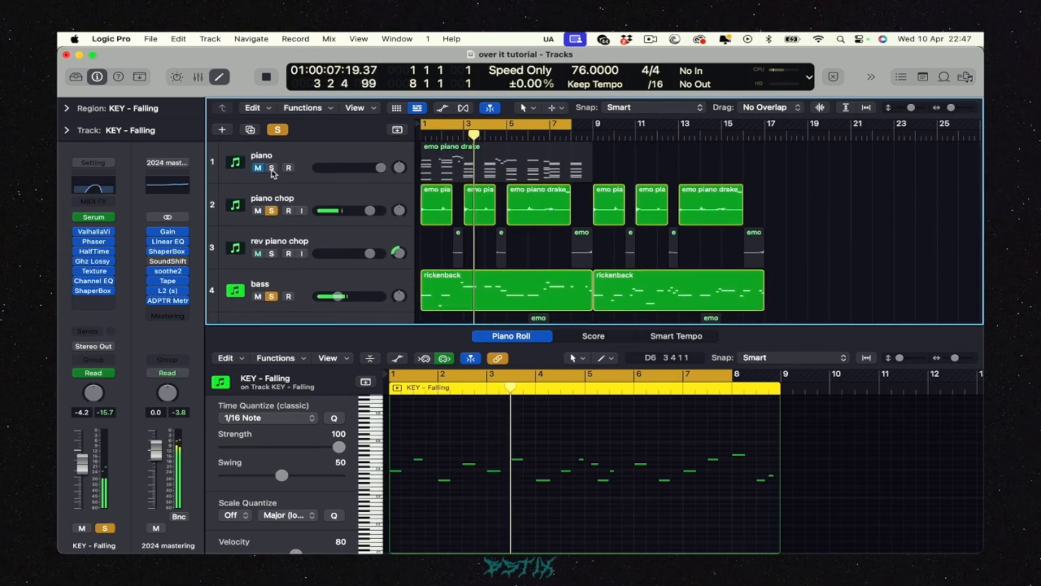
pyautogui.scroll(1, 316, 179)
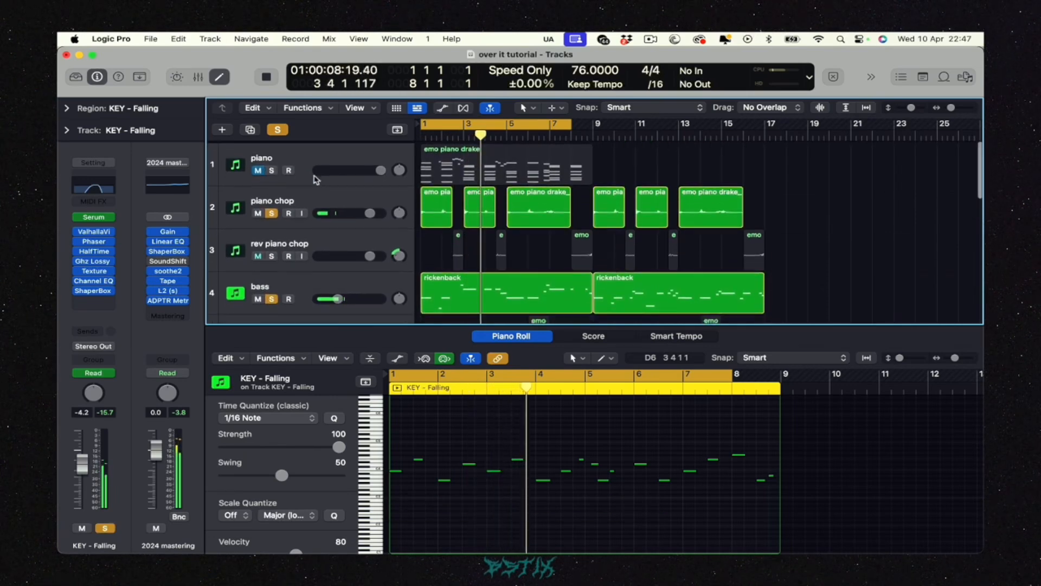
pyautogui.click(271, 253)
pyautogui.scroll(-3, 488, 277)
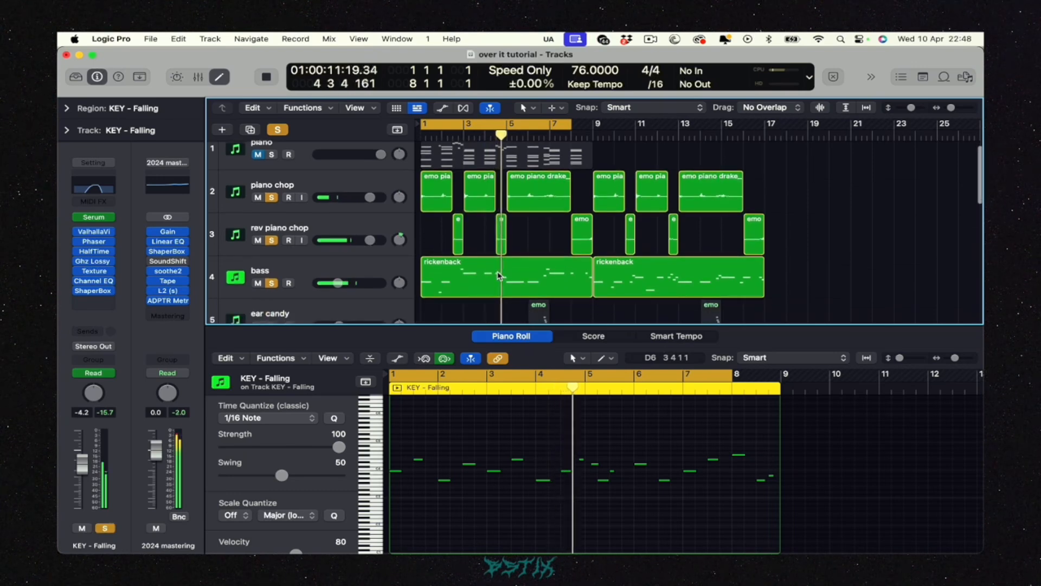
pyautogui.scroll(-10, 499, 275)
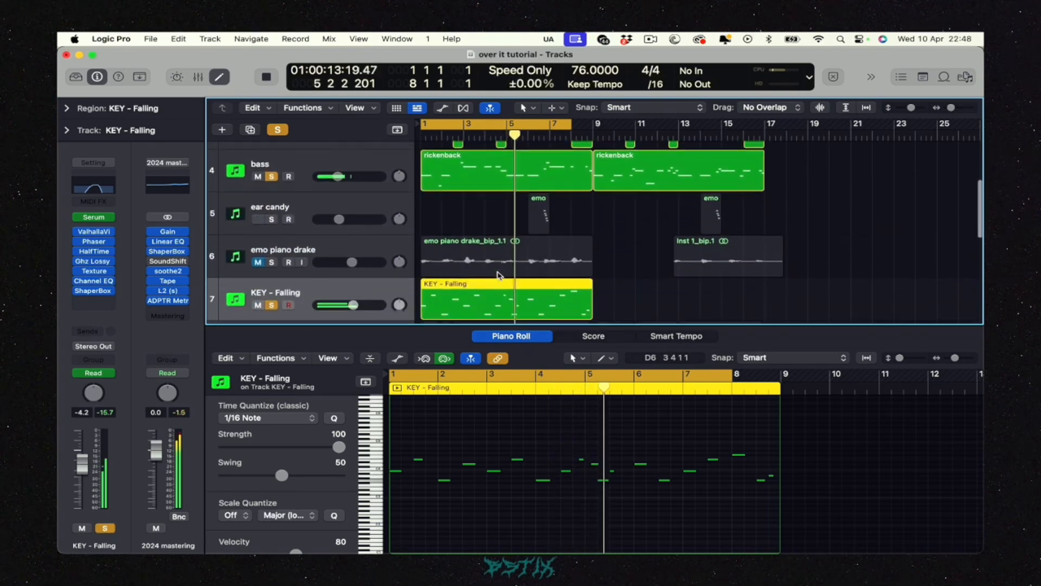
pyautogui.scroll(-1, 500, 276)
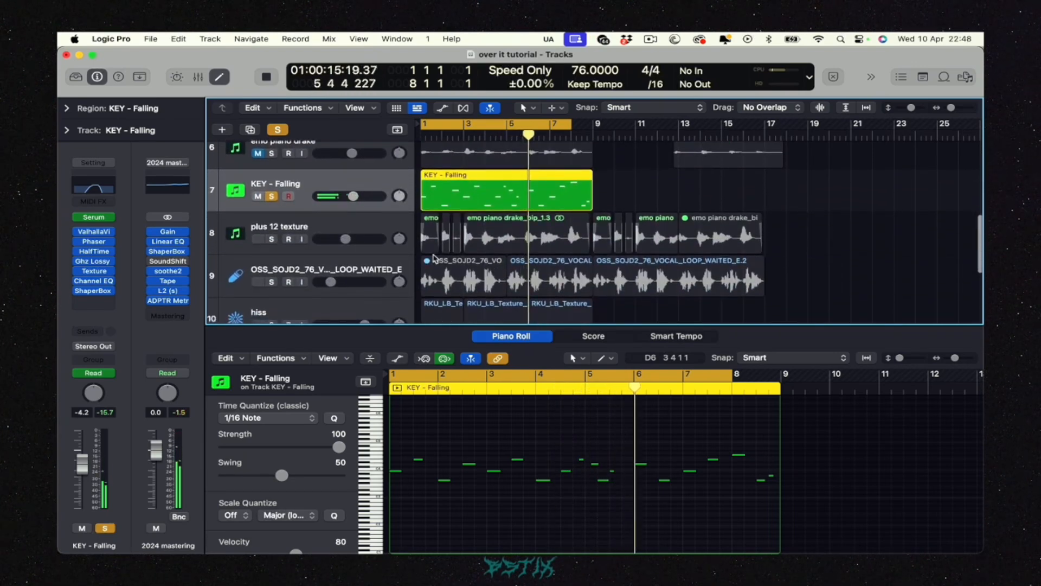
pyautogui.press('space')
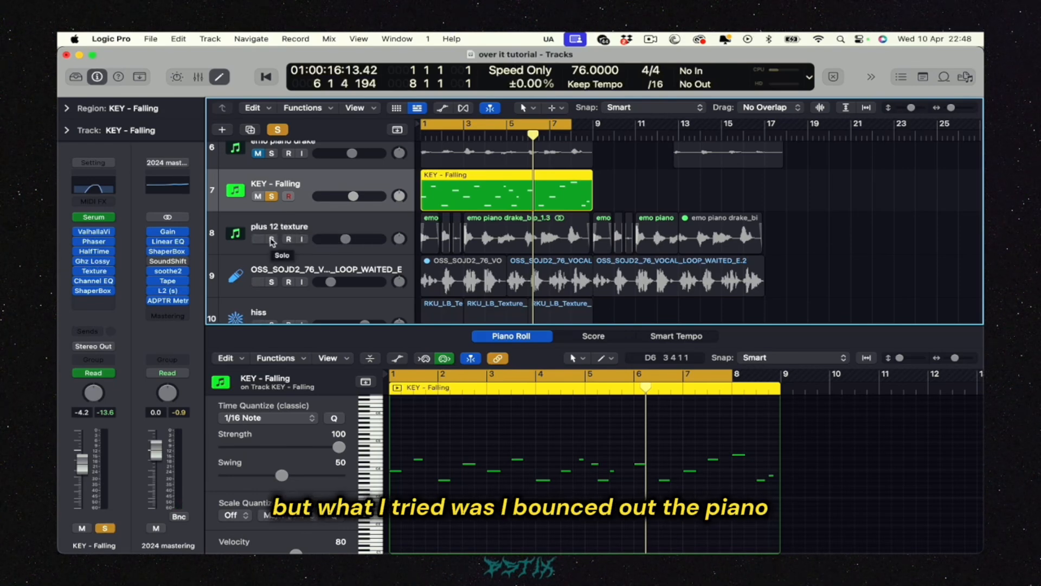
# Step: Solo the plus 12 texture track, view its SoundShifter Pitch settings, then close the plug-in
pyautogui.click(272, 239)
pyautogui.click(94, 241)
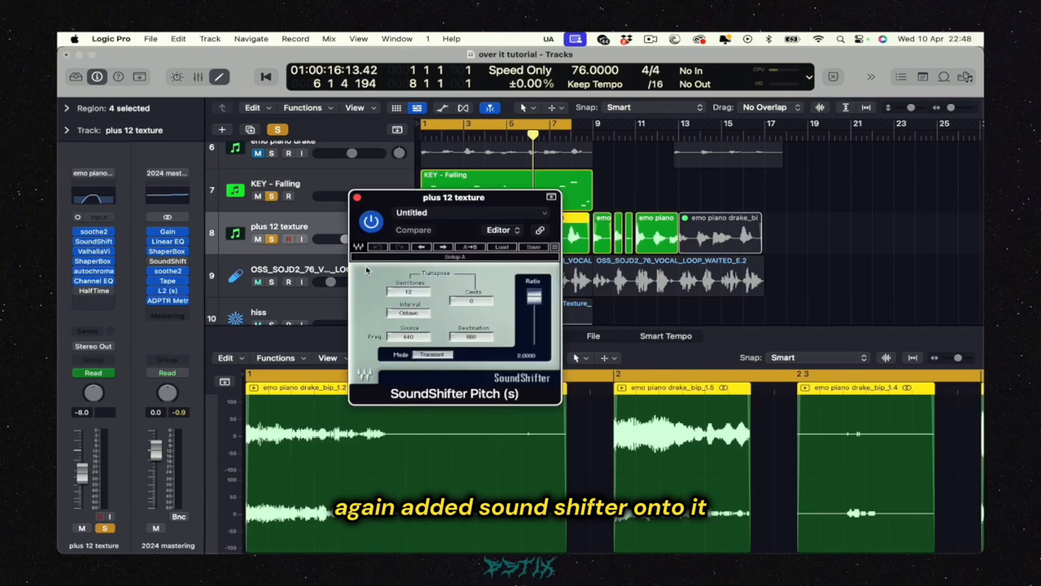
pyautogui.click(358, 198)
# Step: Remove the solos from the other tracks, leaving only plus 12 texture soloed, play it from bar 1, then stop
pyautogui.scroll(5, 274, 206)
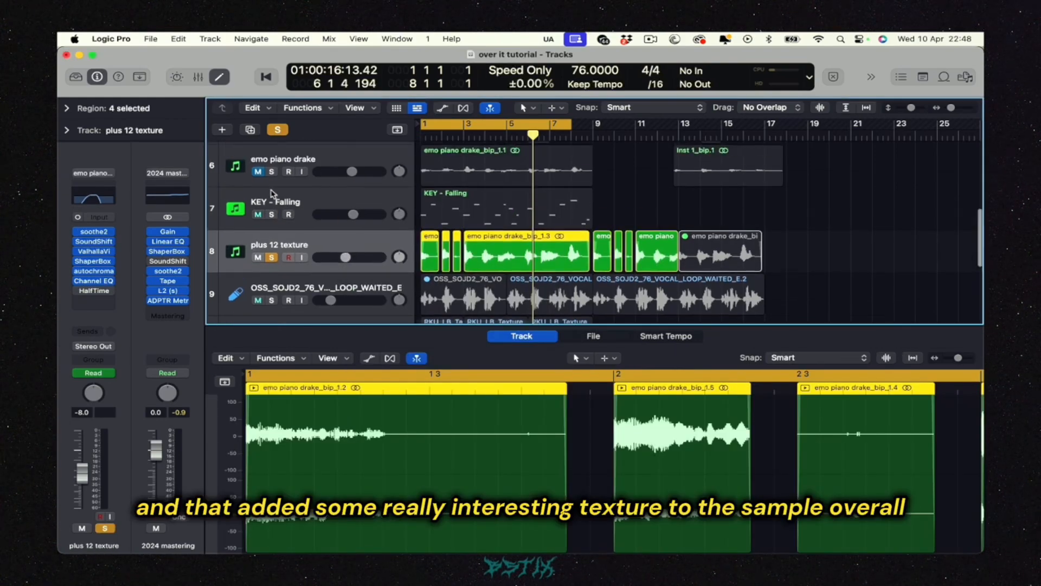
pyautogui.click(271, 190)
pyautogui.scroll(4, 272, 191)
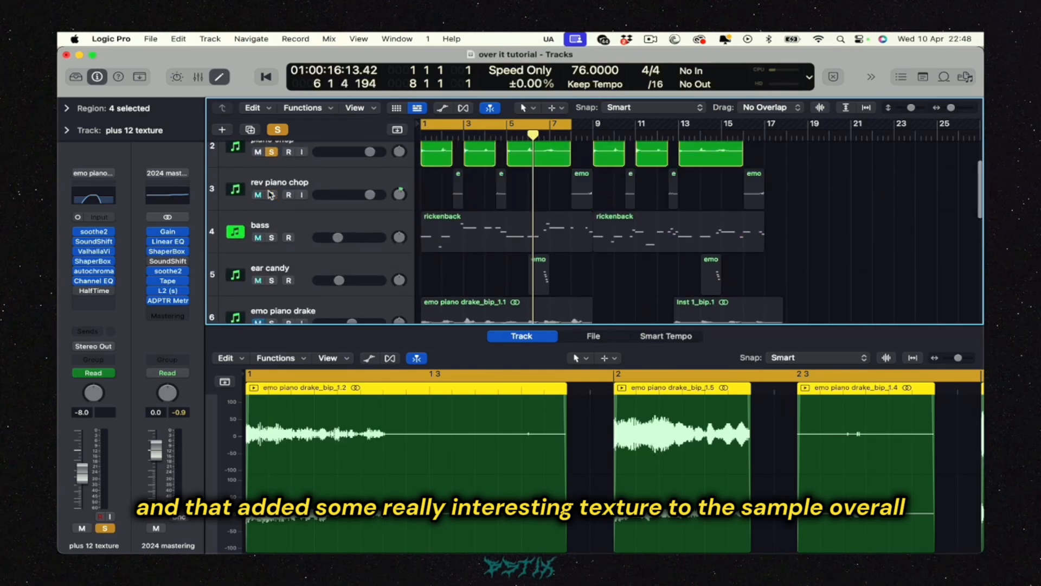
pyautogui.scroll(-8, 273, 190)
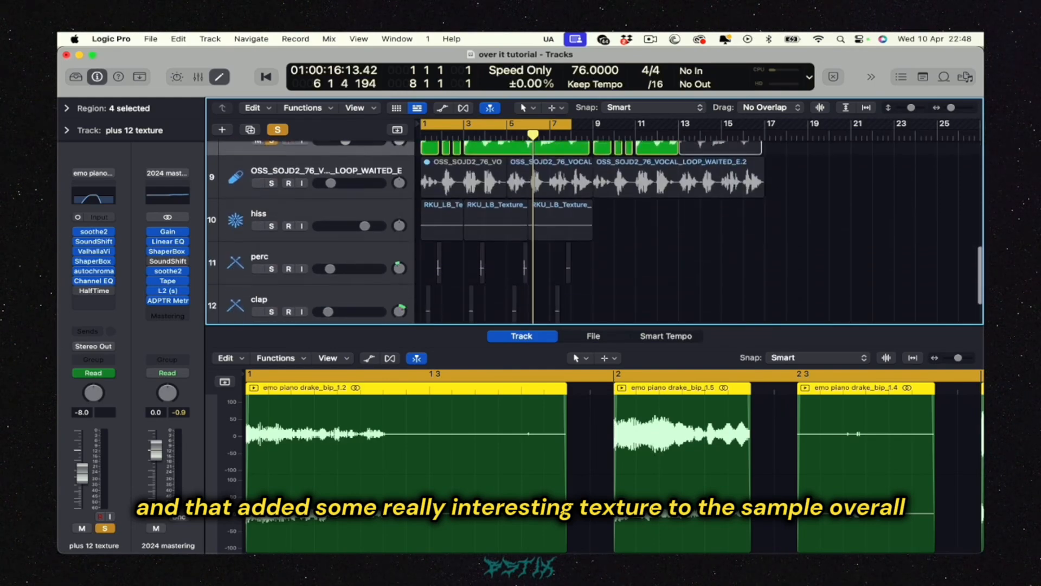
pyautogui.scroll(2, 275, 189)
pyautogui.press('Return')
pyautogui.press('space')
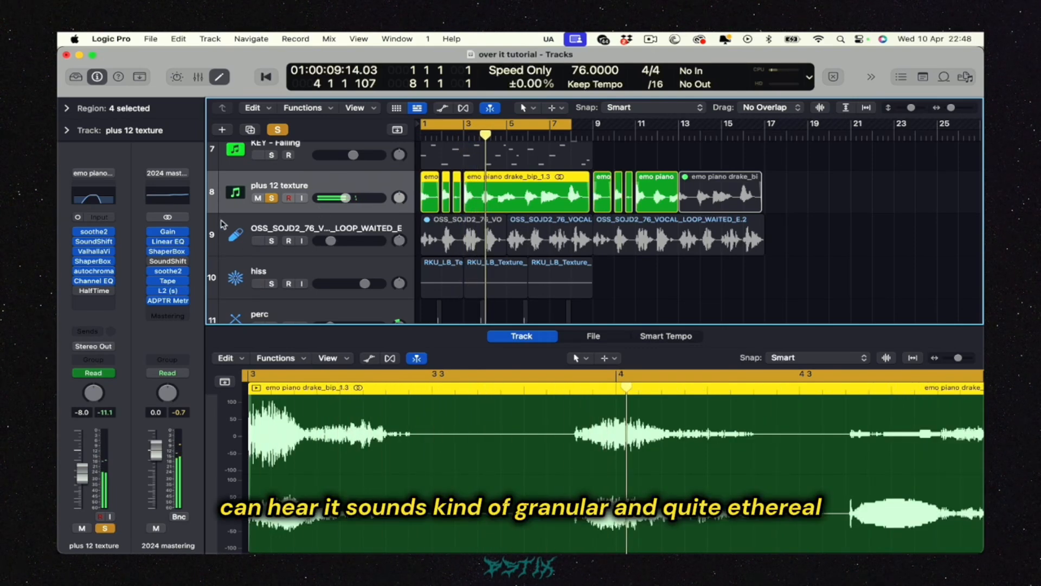
# Step: View autochroma's in a dream preset on plus 12 texture, bypass the effect during playback to compare, stop, then close the plug-in
pyautogui.click(89, 273)
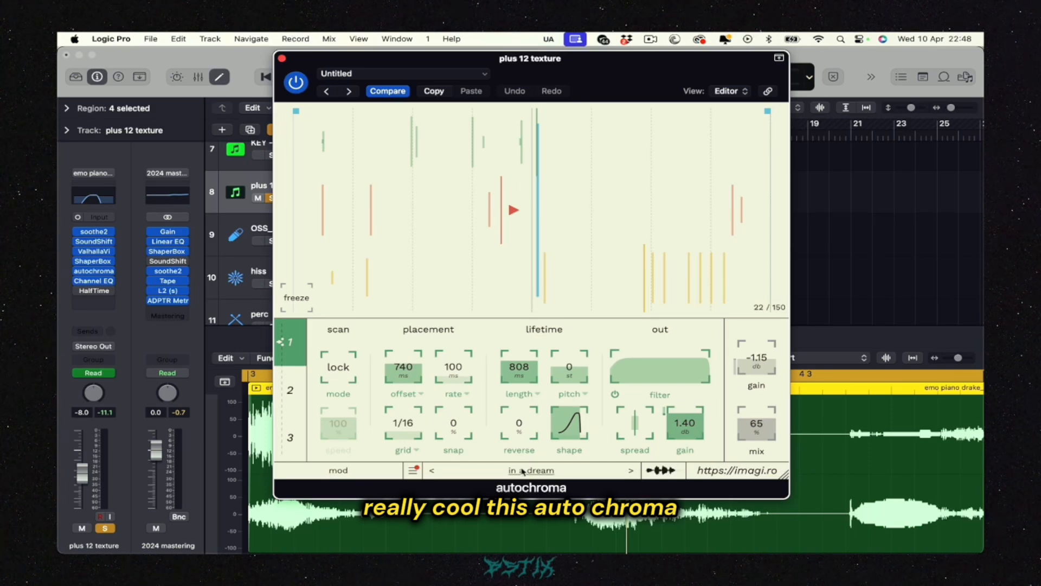
pyautogui.press('space')
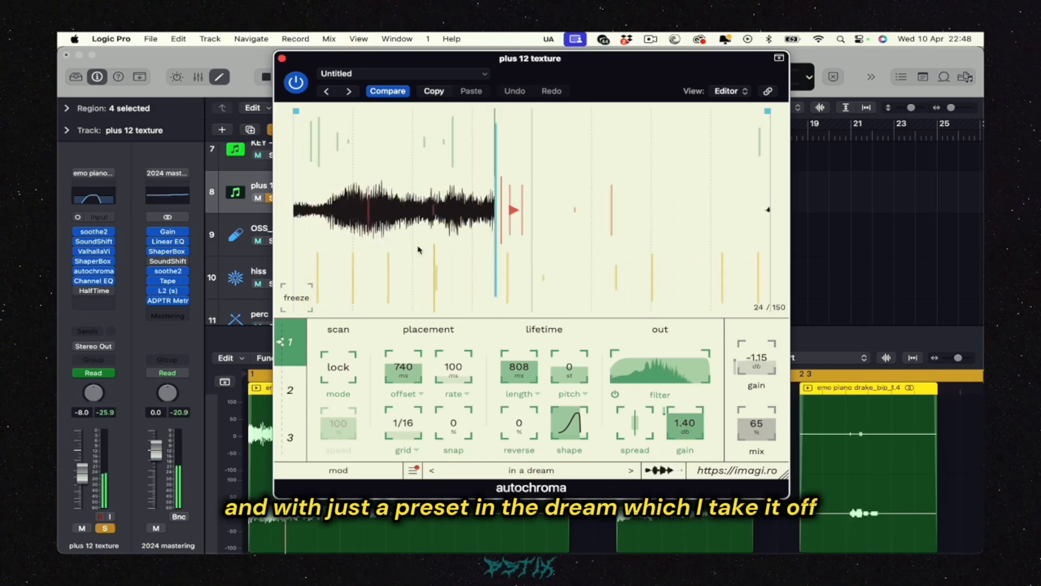
pyautogui.click(77, 271)
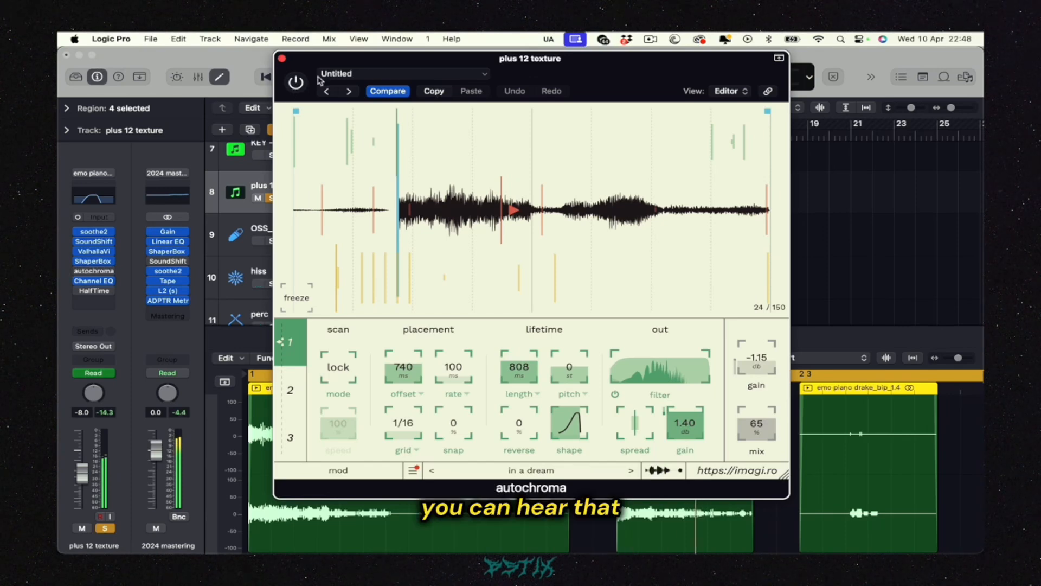
pyautogui.click(281, 58)
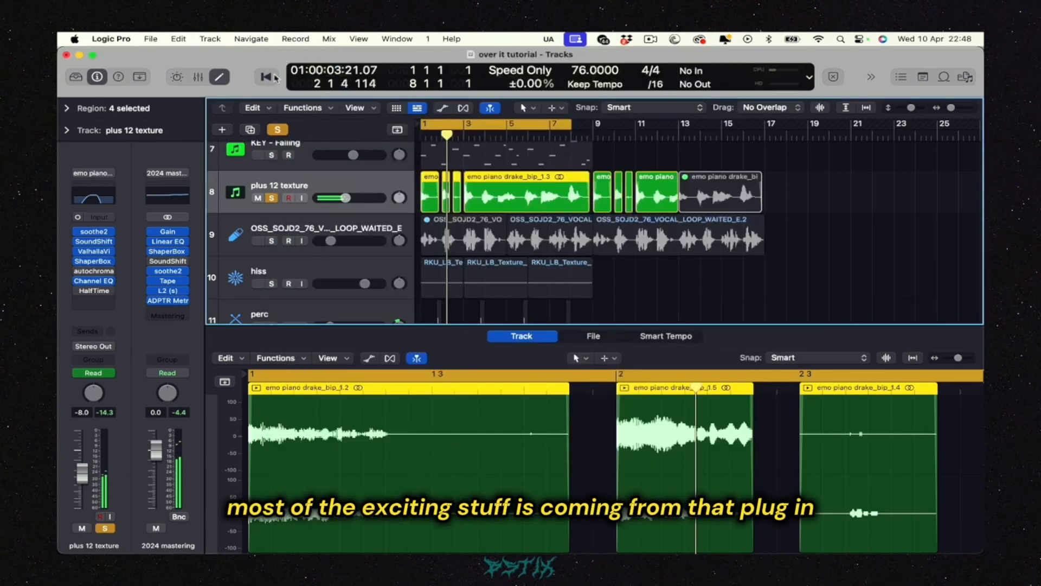
# Step: Re-enable autochroma on plus 12 texture, then view the track's ShaperBox Volume curve and Channel EQ filtering, closing each plug-in
pyautogui.click(93, 263)
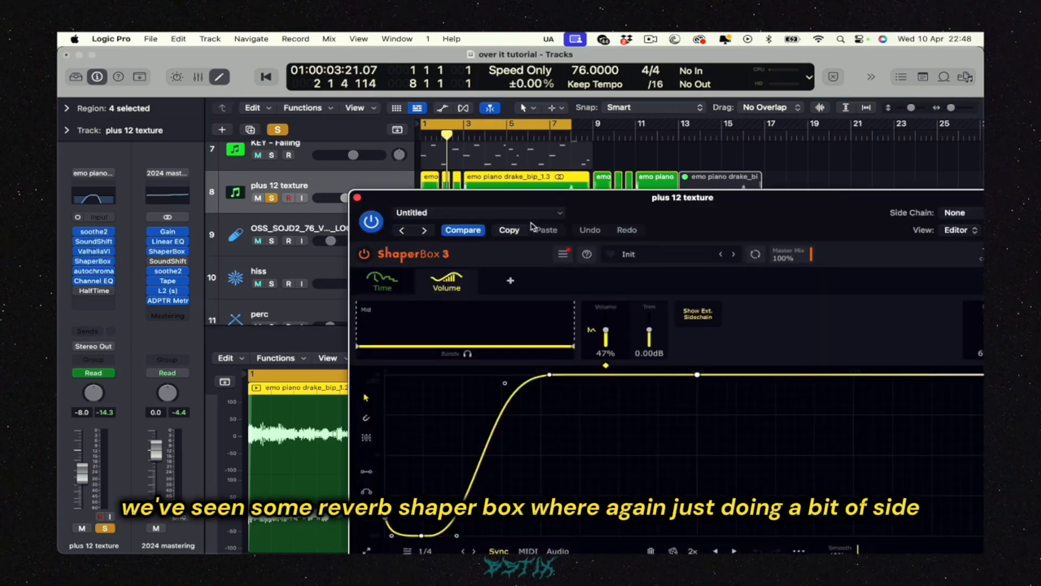
pyautogui.moveTo(431, 197); pyautogui.dragTo(354, 182)
pyautogui.click(281, 183)
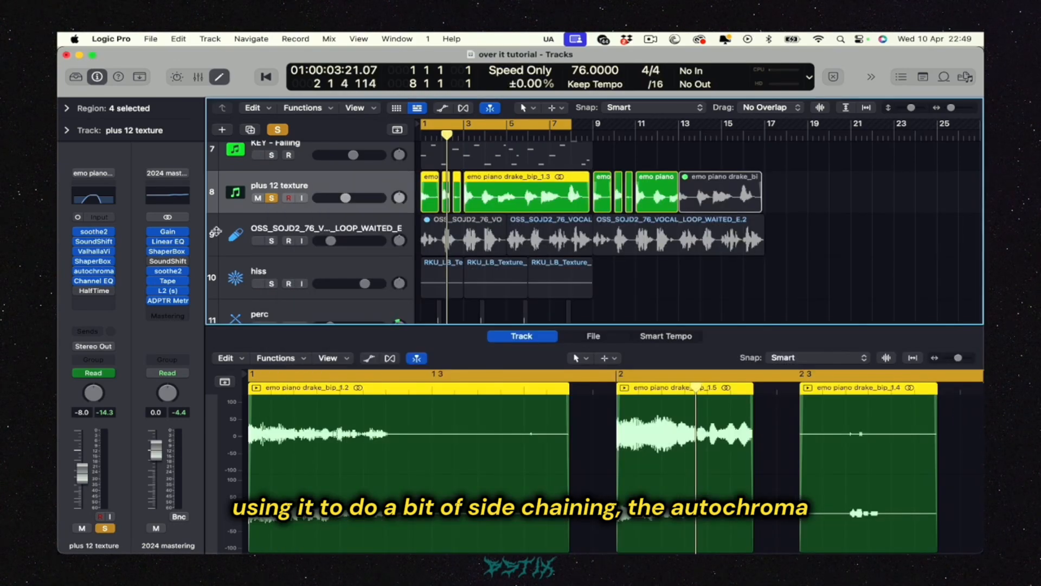
pyautogui.click(94, 281)
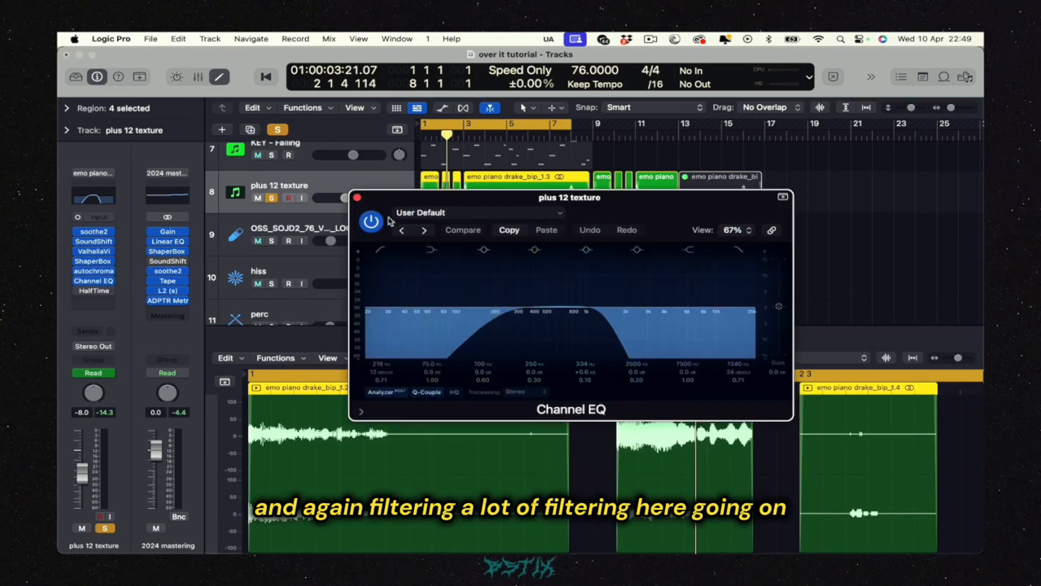
pyautogui.click(357, 199)
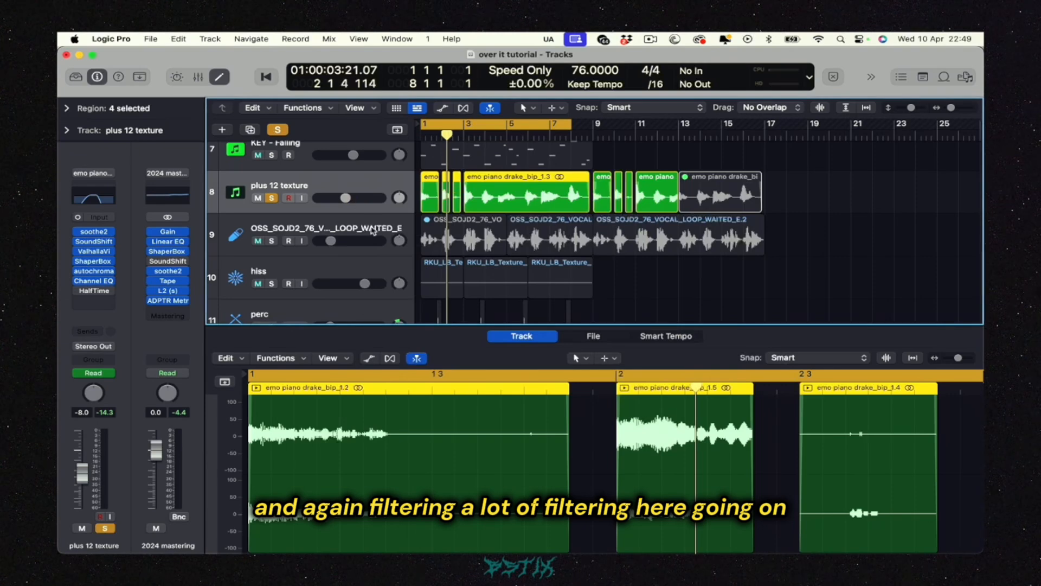
# Step: Clear all solos, solo the piano chop, rev piano chop, bass, ear candy, KEY - Falling and plus 12 texture tracks, and play from bar 1
pyautogui.click(273, 241)
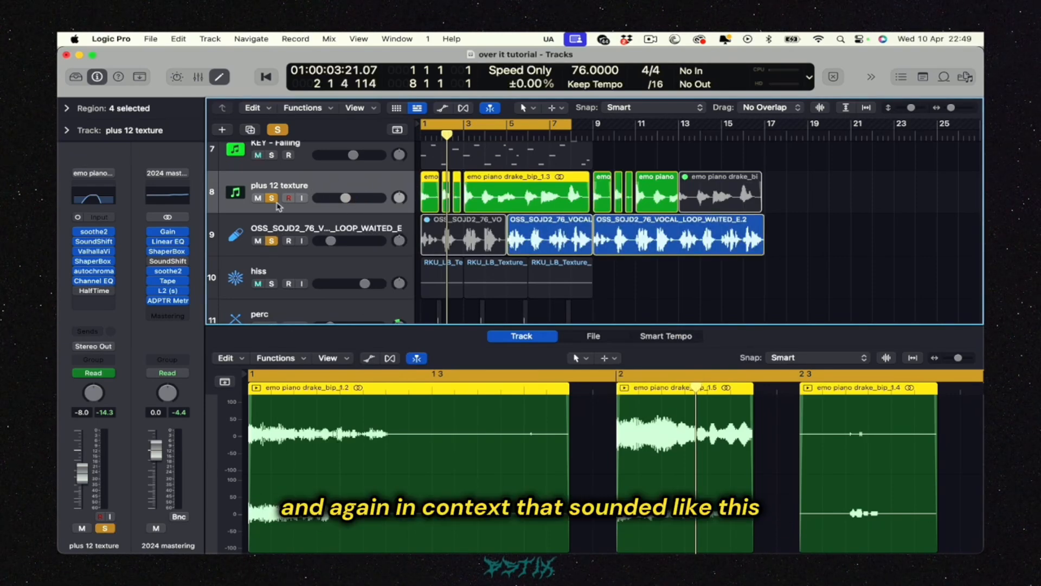
pyautogui.click(272, 242)
pyautogui.click(278, 130)
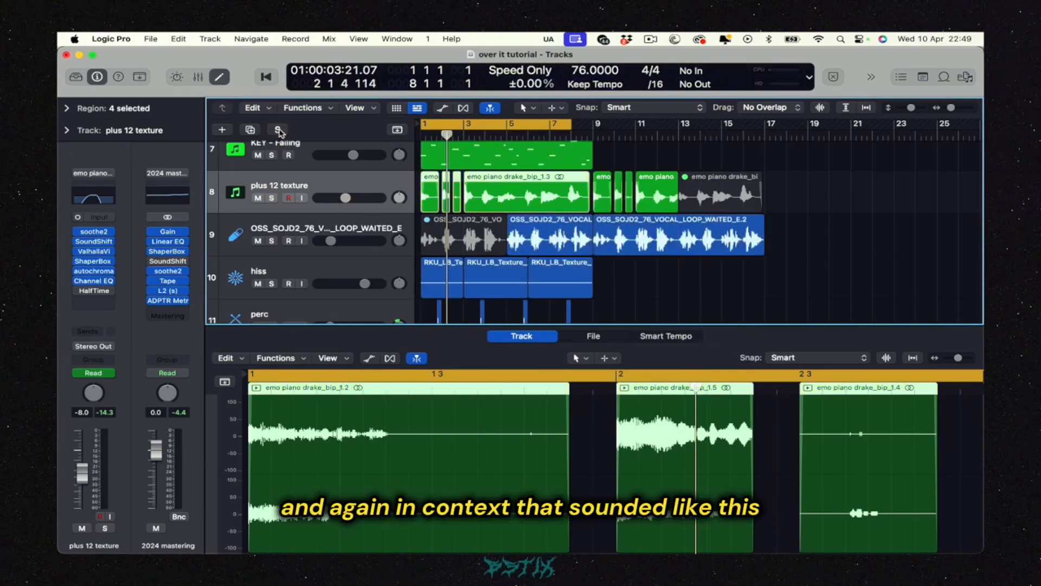
pyautogui.click(271, 198)
pyautogui.press('space')
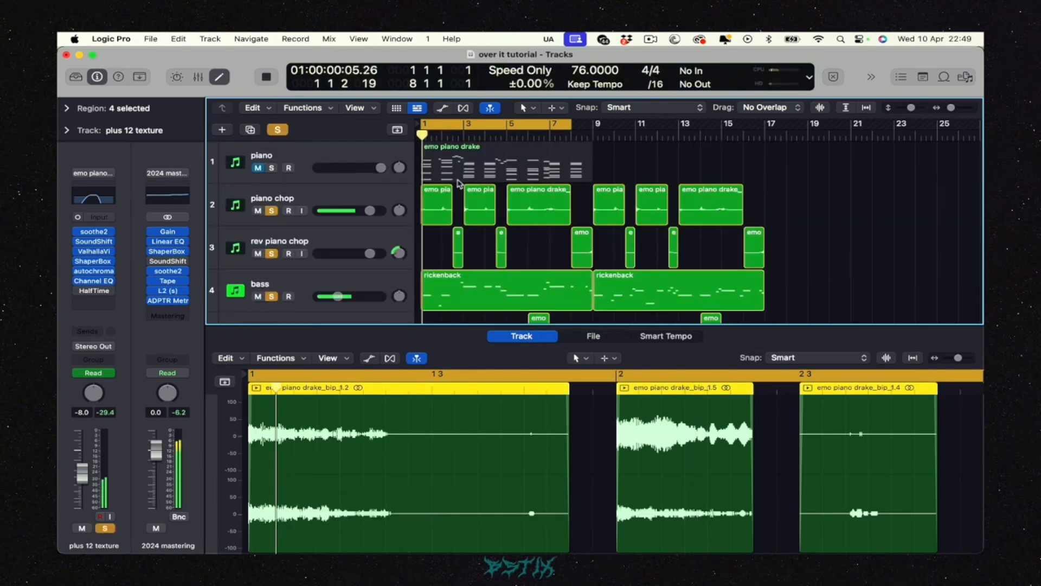
pyautogui.scroll(-3, 445, 211)
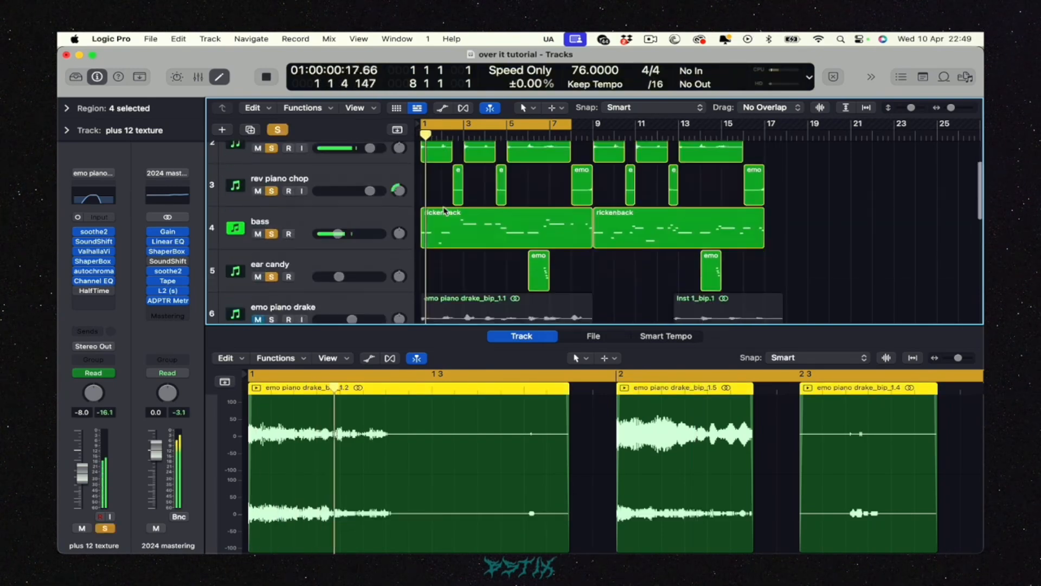
pyautogui.scroll(-5, 445, 211)
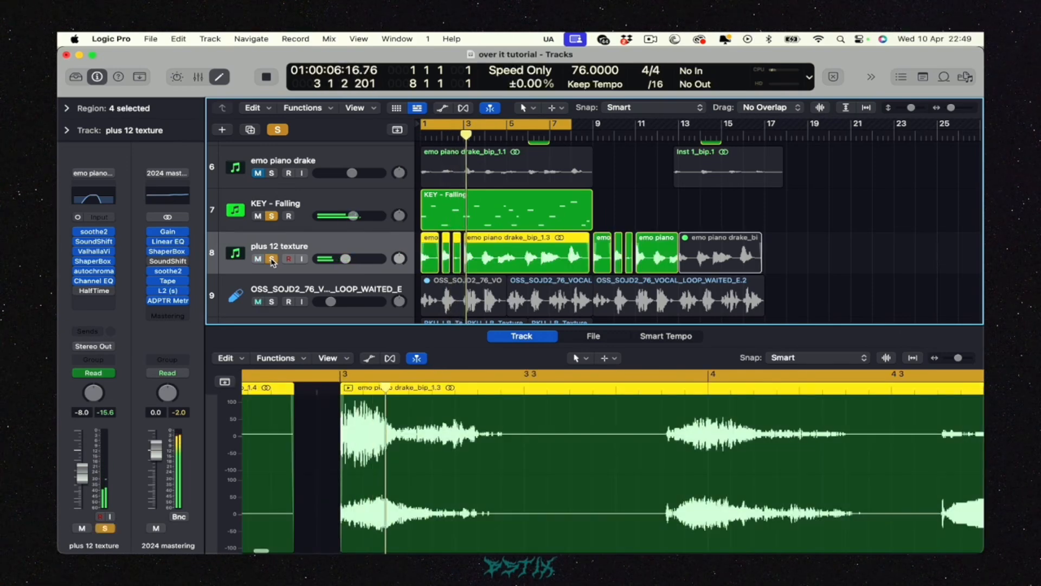
pyautogui.scroll(-1, 331, 253)
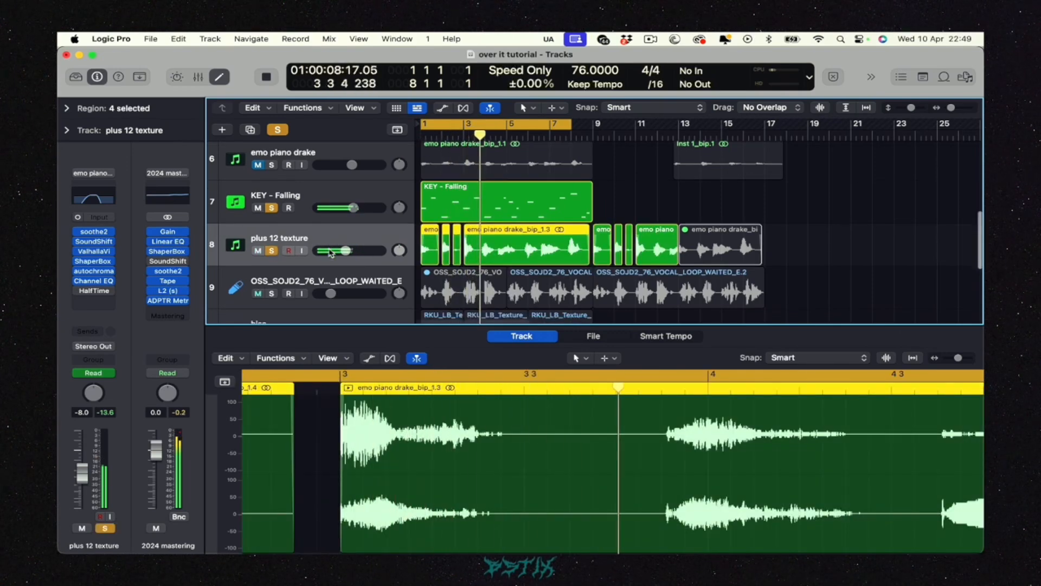
pyautogui.scroll(-3, 368, 255)
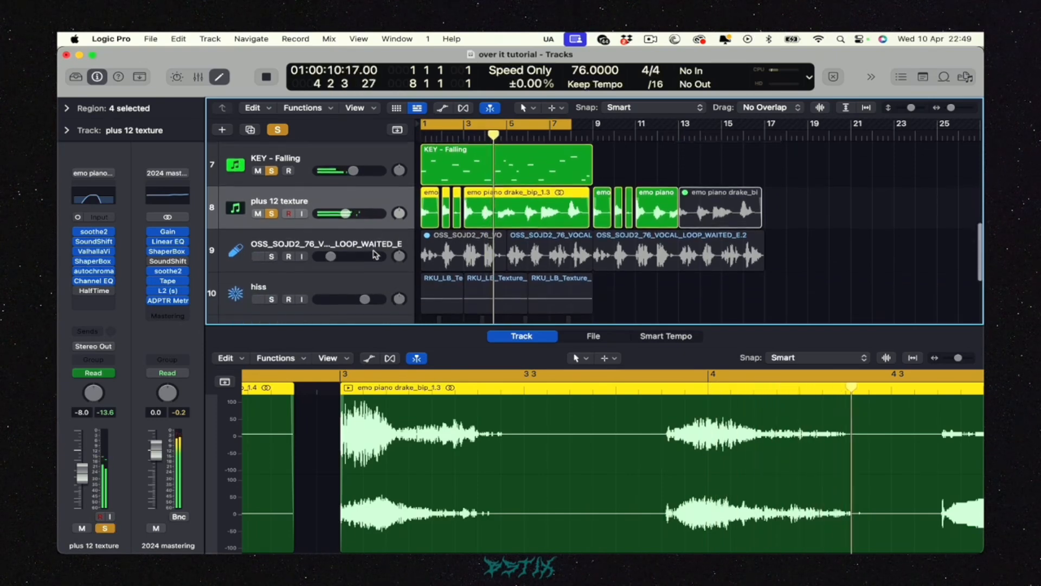
pyautogui.scroll(-1, 376, 255)
pyautogui.scroll(1, 376, 255)
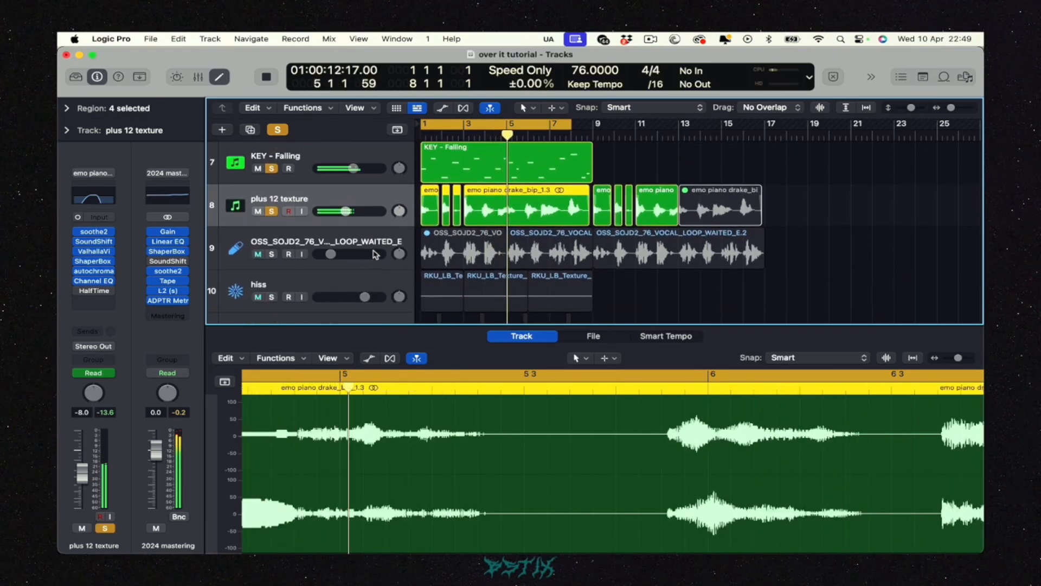
# Step: Stop playback, solo the OSS_SOJD2_76_VOCAL_LOOP_WAITED_E track as well, and set the cycle range to bars 5 to 9
pyautogui.press('space')
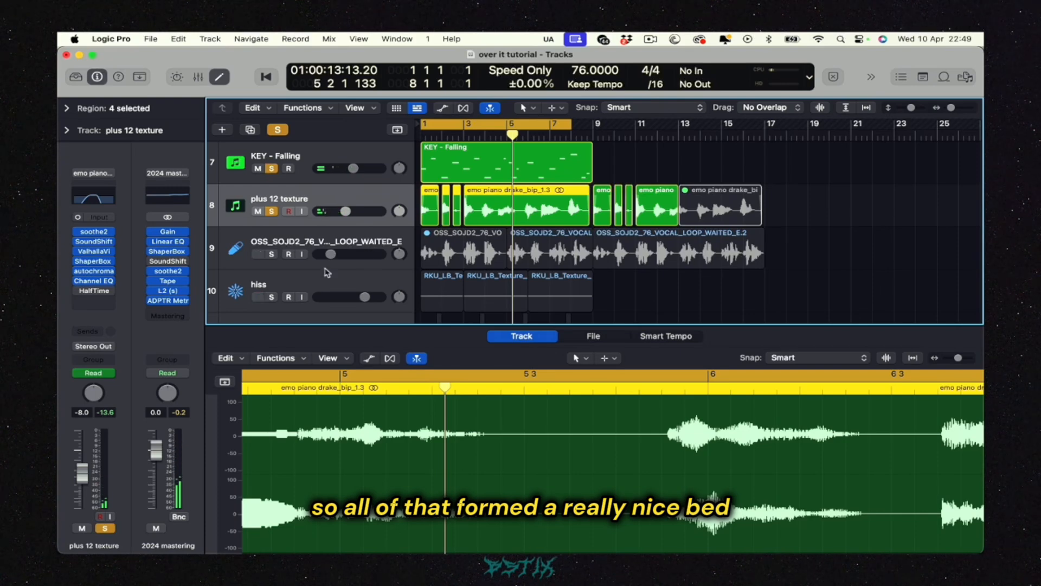
pyautogui.click(273, 254)
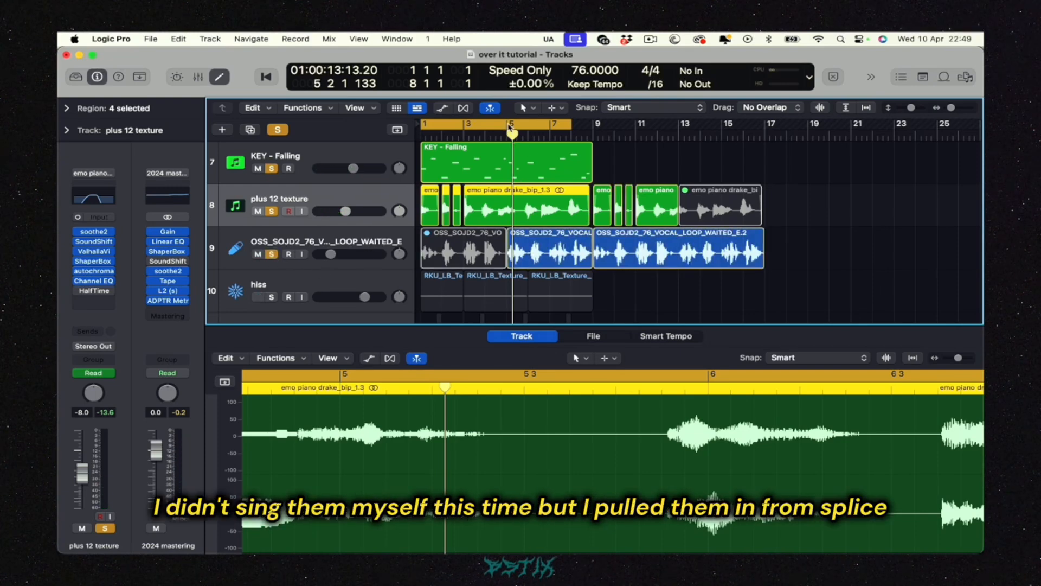
pyautogui.moveTo(510, 125); pyautogui.dragTo(596, 146)
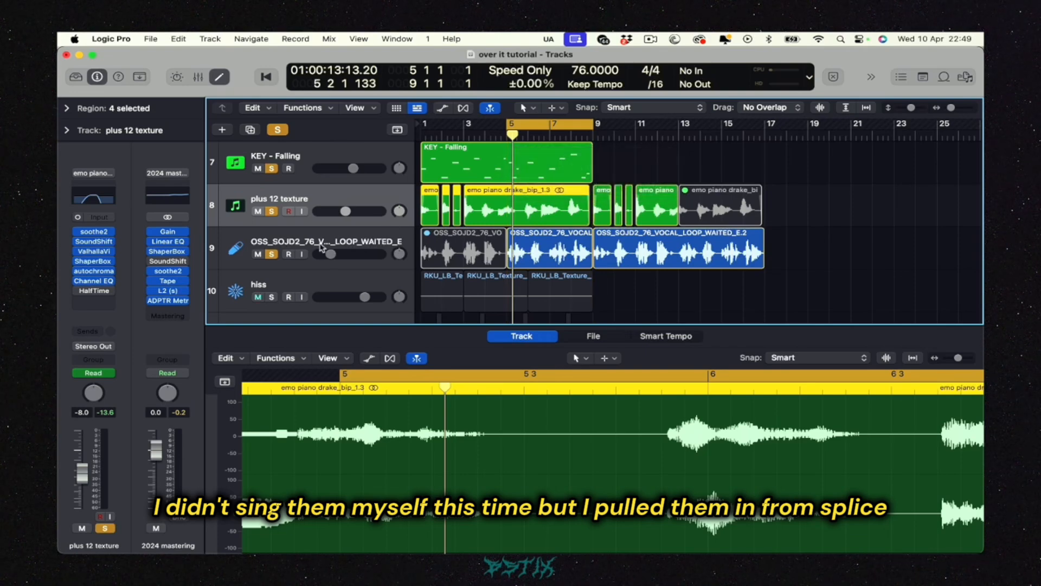
# Step: Select the vocal loop track, view its SoundShifter Pitch settings, and close the plug-in
pyautogui.click(303, 248)
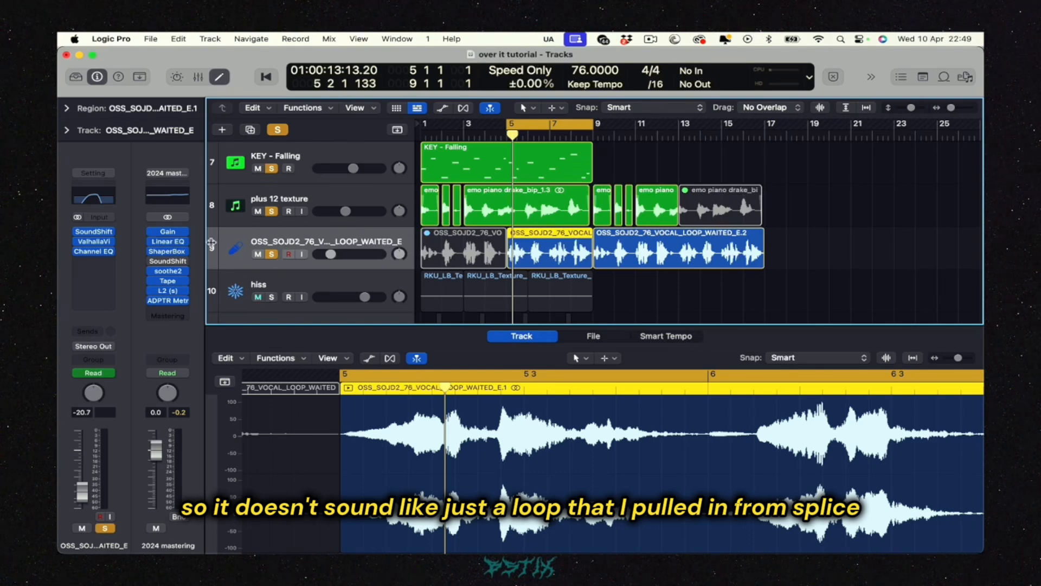
pyautogui.click(95, 234)
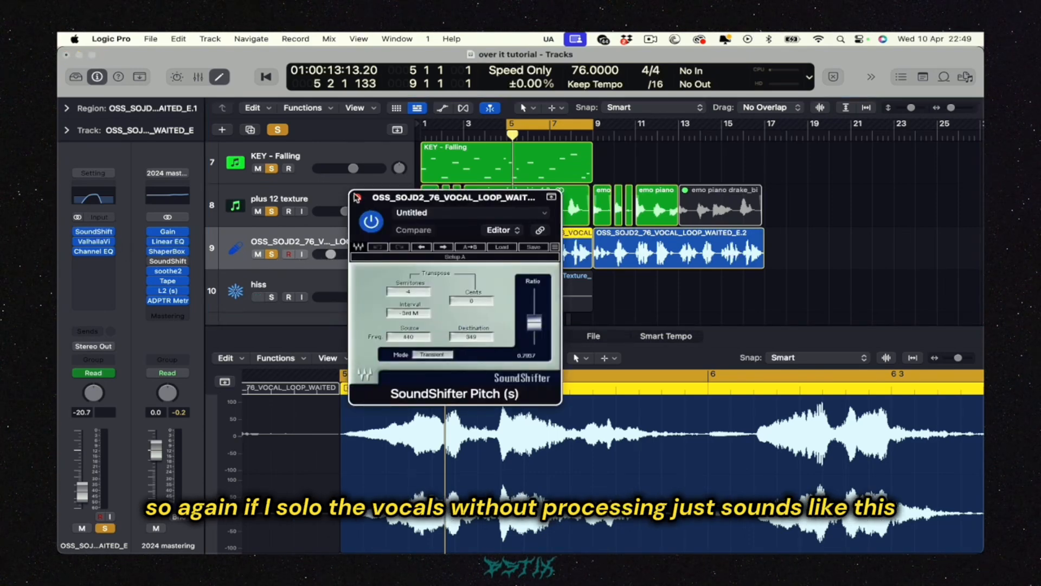
pyautogui.click(356, 197)
# Step: Clear all solos, solo only the vocal loop, play it with its three effects bypassed, and re-enable the effects during playback
pyautogui.click(277, 129)
pyautogui.click(273, 255)
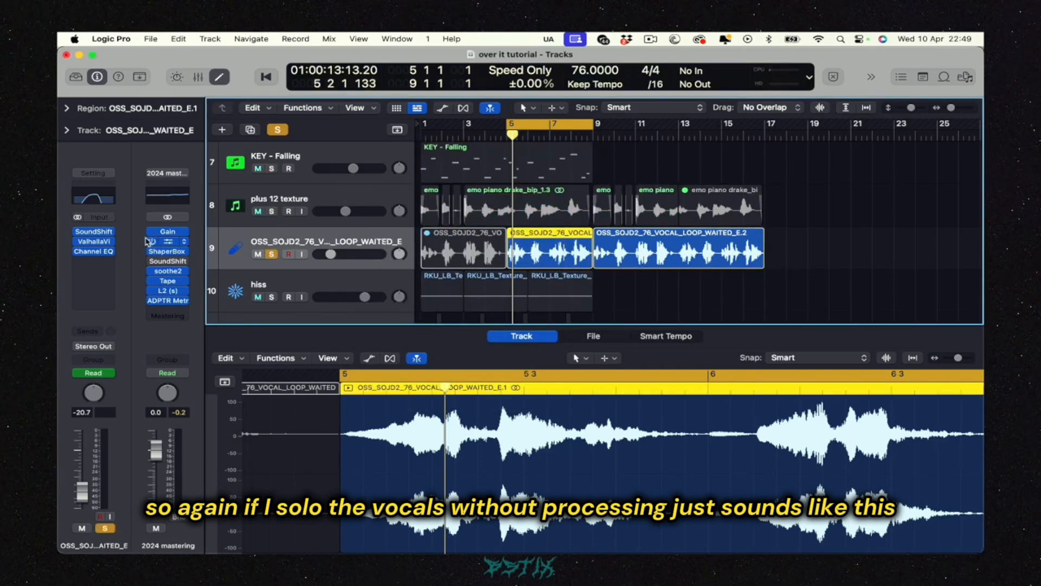
pyautogui.press('space')
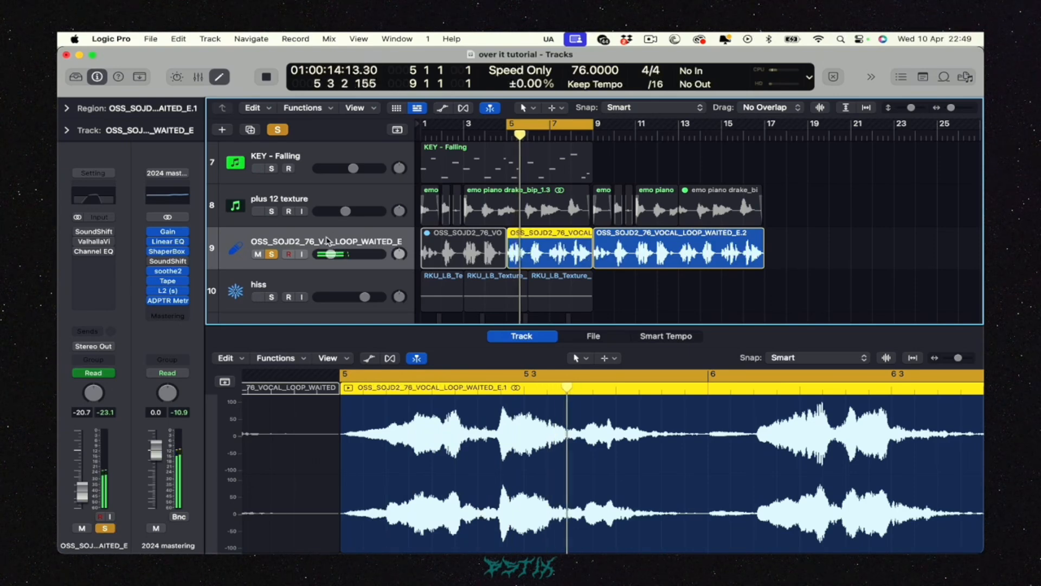
pyautogui.moveTo(78, 234)
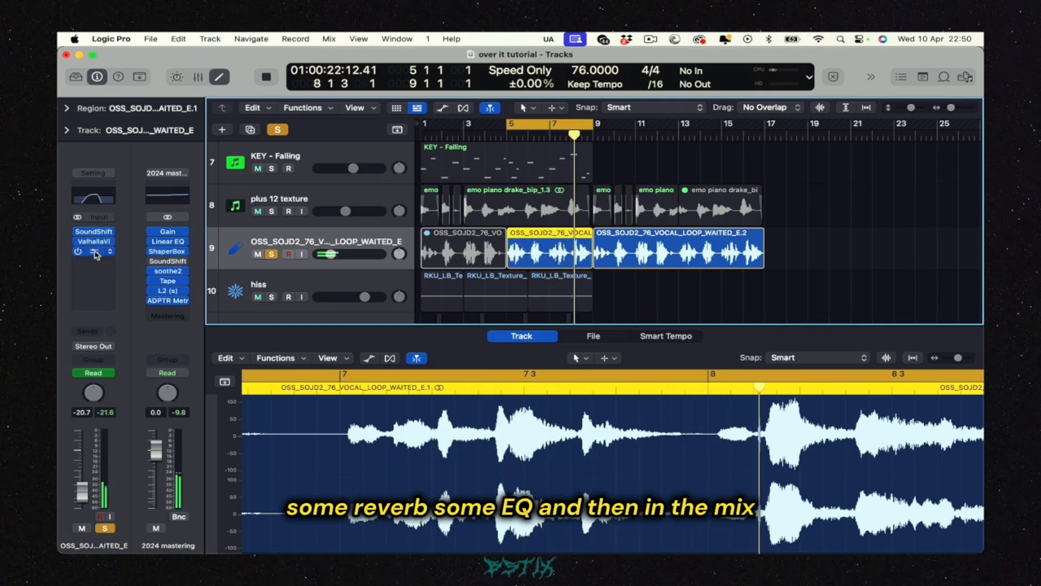
# Step: Remove the vocal loop's solo and play the full mix from bar 5
pyautogui.click(271, 254)
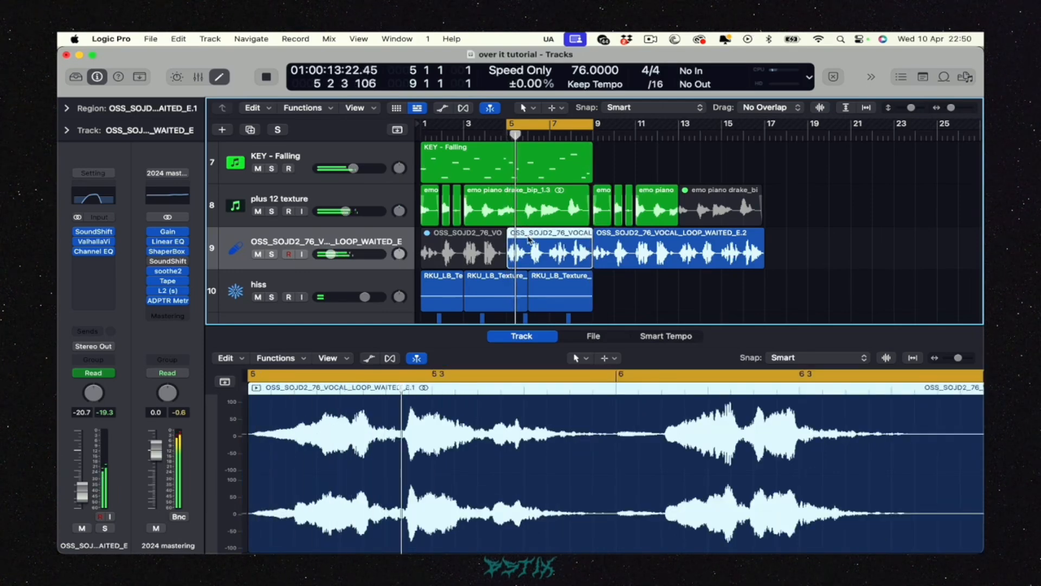
pyautogui.press('super+Left')
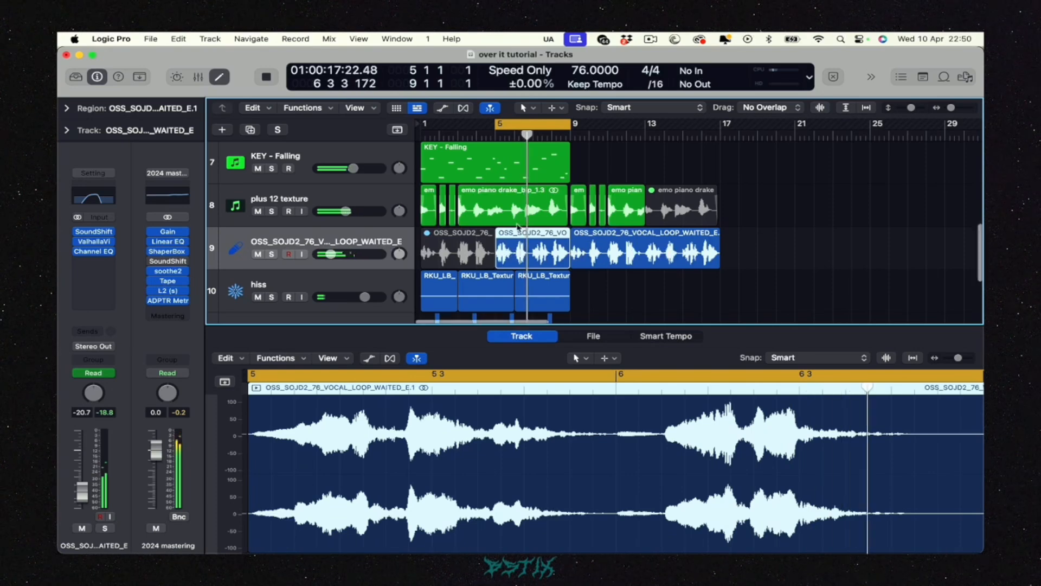
pyautogui.scroll(-2, 519, 227)
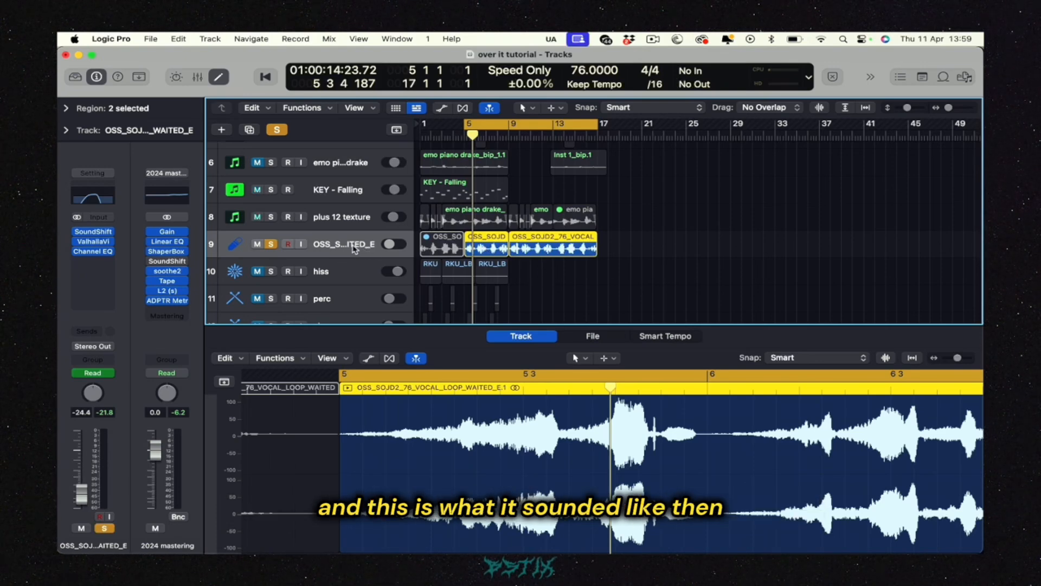
# Step: Play the soloed vocal loop from bar 5, remove its solo, play it with the other tracks, and stop
pyautogui.press('space')
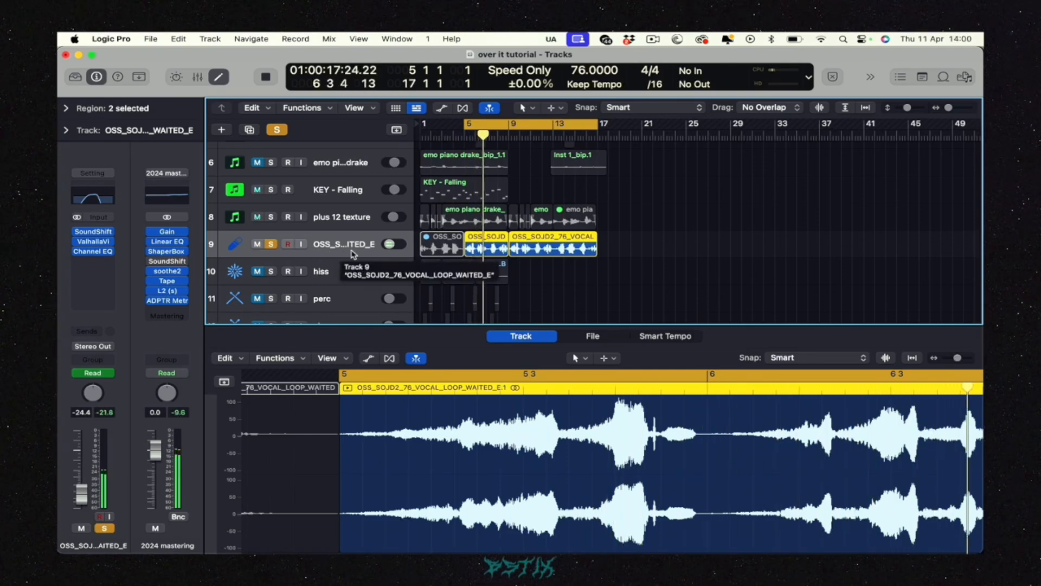
pyautogui.press('space')
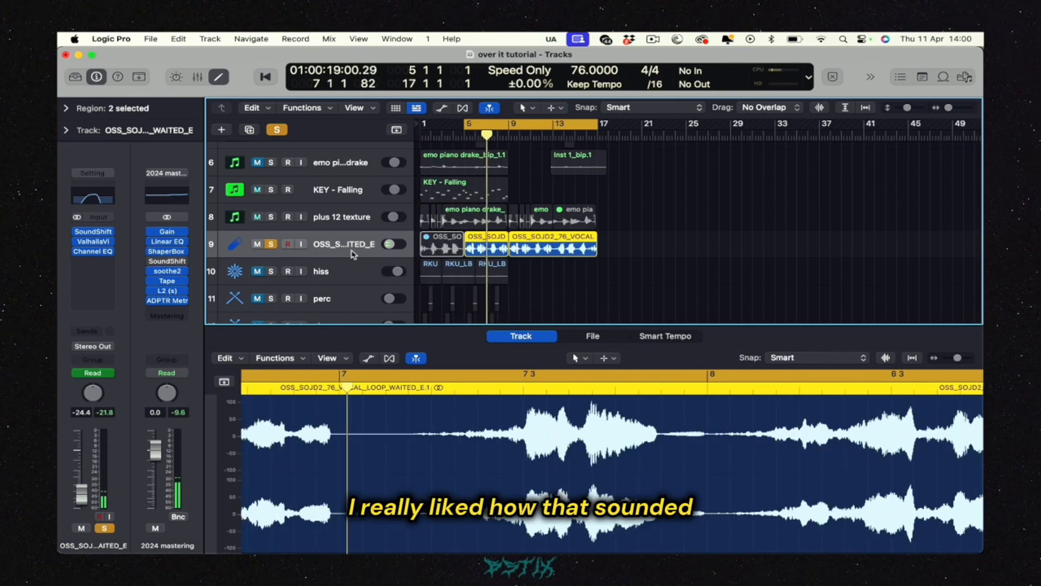
pyautogui.click(271, 246)
pyautogui.press('space')
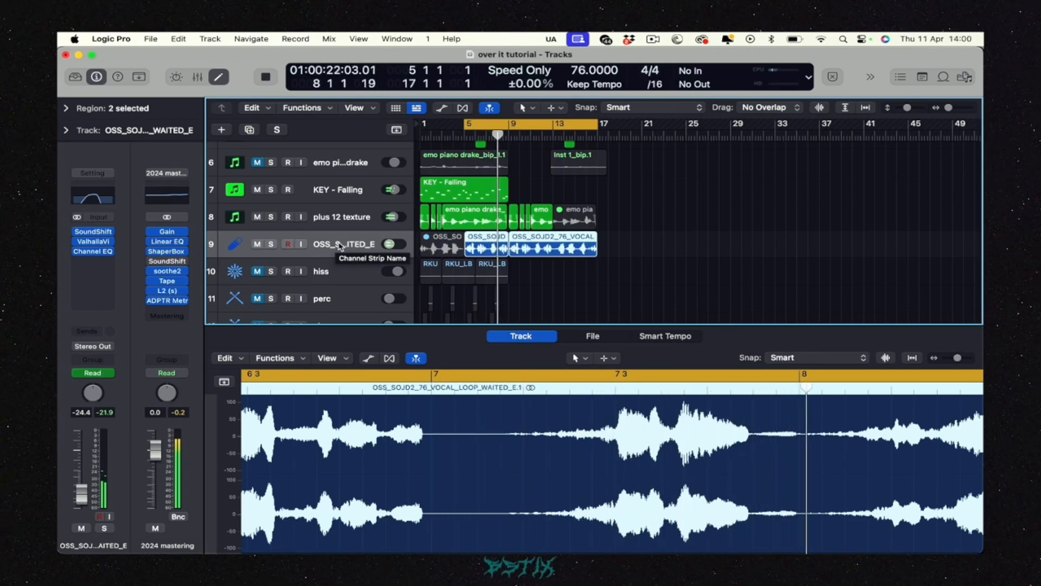
pyautogui.press('space')
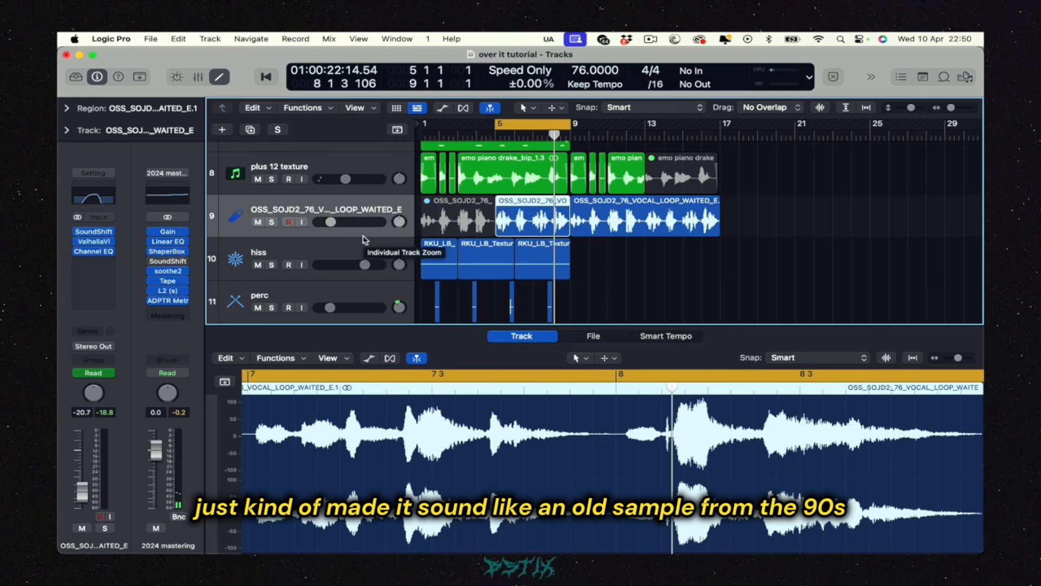
# Step: Select and solo the hiss track, extend the cycle range to bars 1 to 9, and play the tape hiss from bar 1
pyautogui.click(311, 247)
pyautogui.scroll(-3, 305, 249)
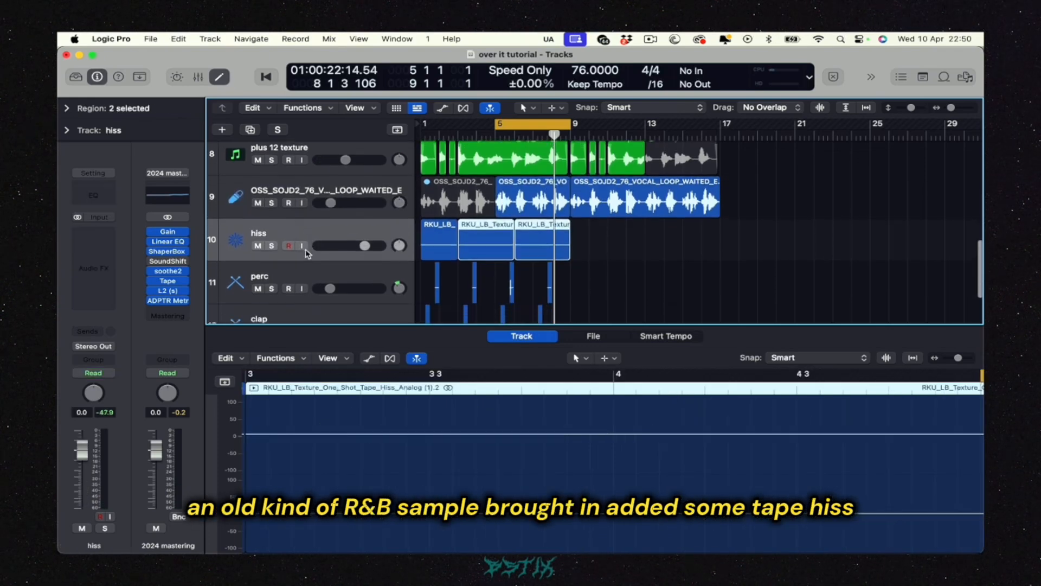
pyautogui.click(272, 227)
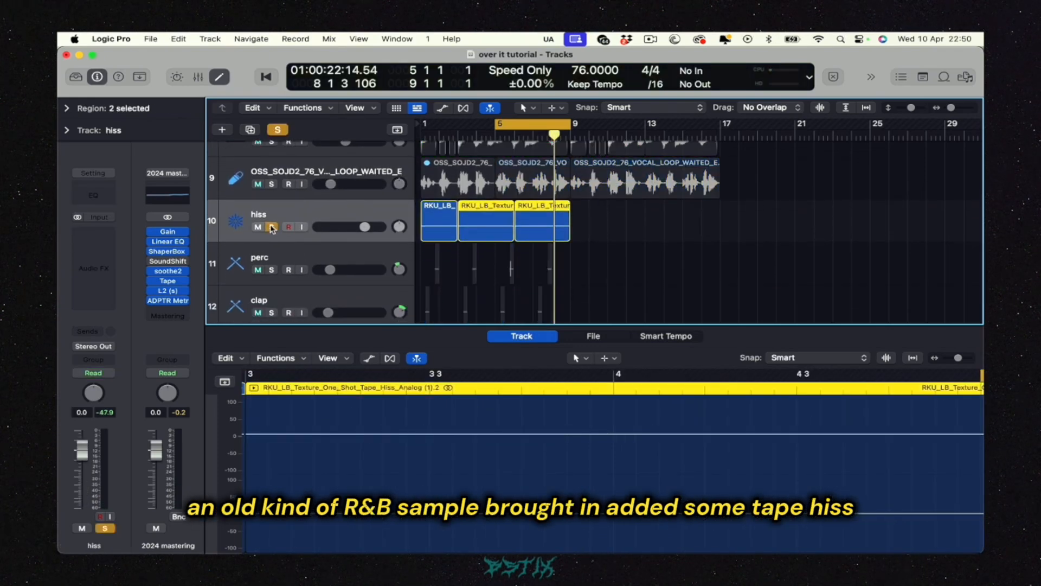
pyautogui.moveTo(495, 128); pyautogui.dragTo(424, 128)
pyautogui.press('space')
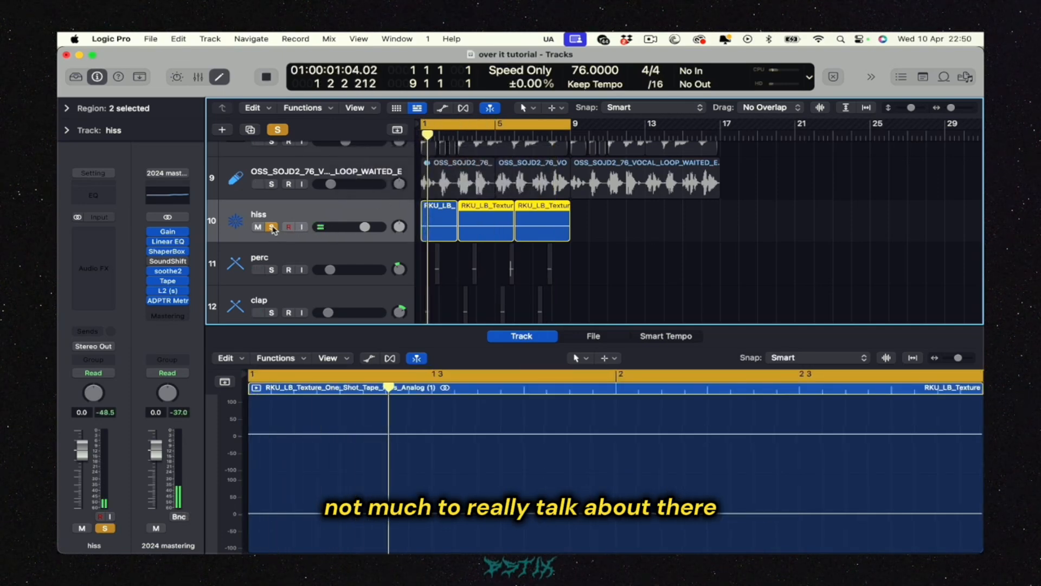
# Step: Stop playback, remove the hiss solo, solo the perc and clap tracks, and play them from bar 1
pyautogui.click(272, 227)
pyautogui.scroll(-2, 273, 230)
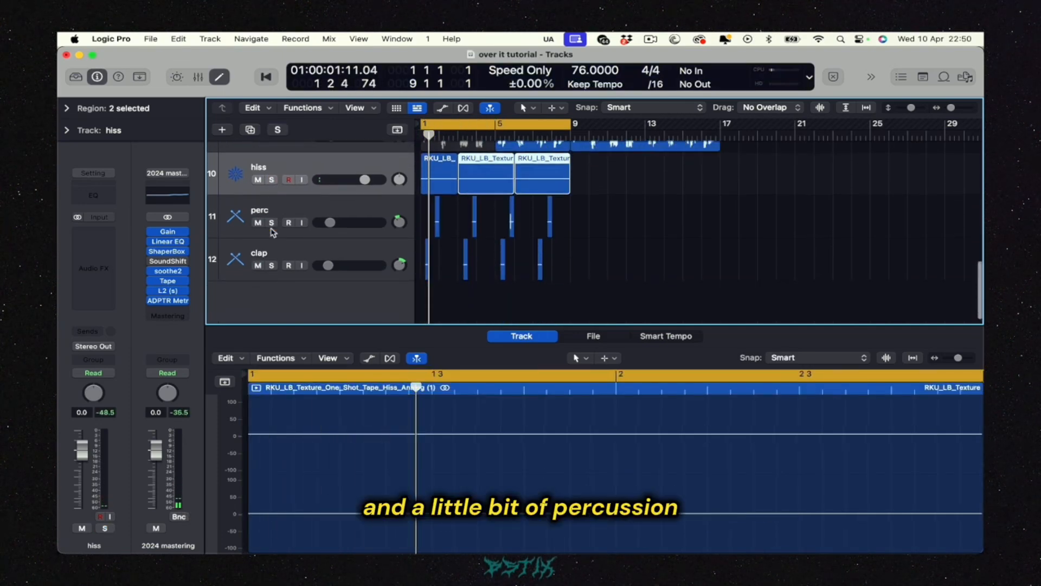
pyautogui.click(272, 223)
pyautogui.press('space')
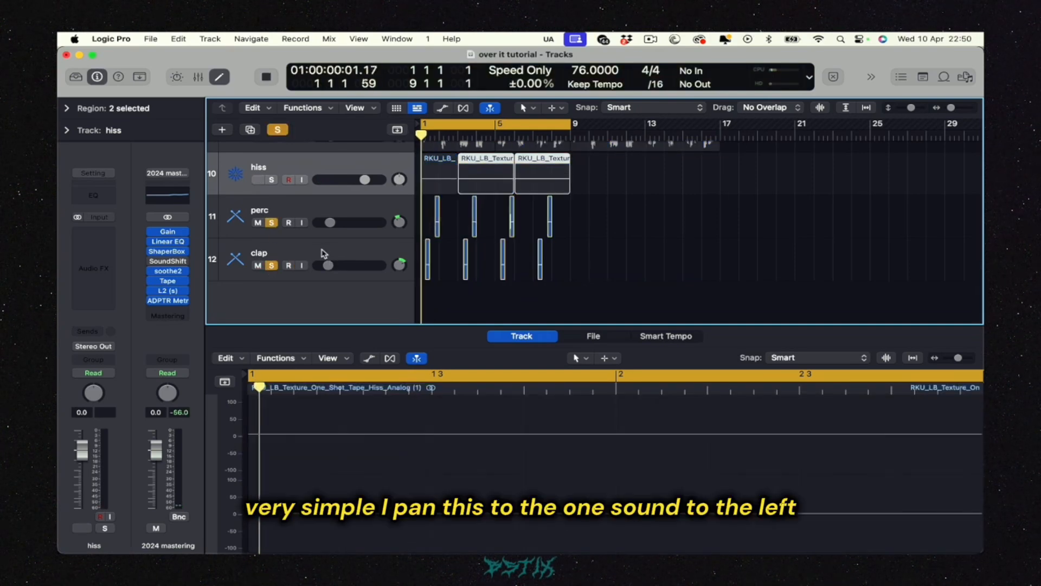
# Step: Examine the panning and effects on the clap and perc tracks during playback, including clap's ValhallaVintageVerb settings, and close the plug-in
pyautogui.click(320, 253)
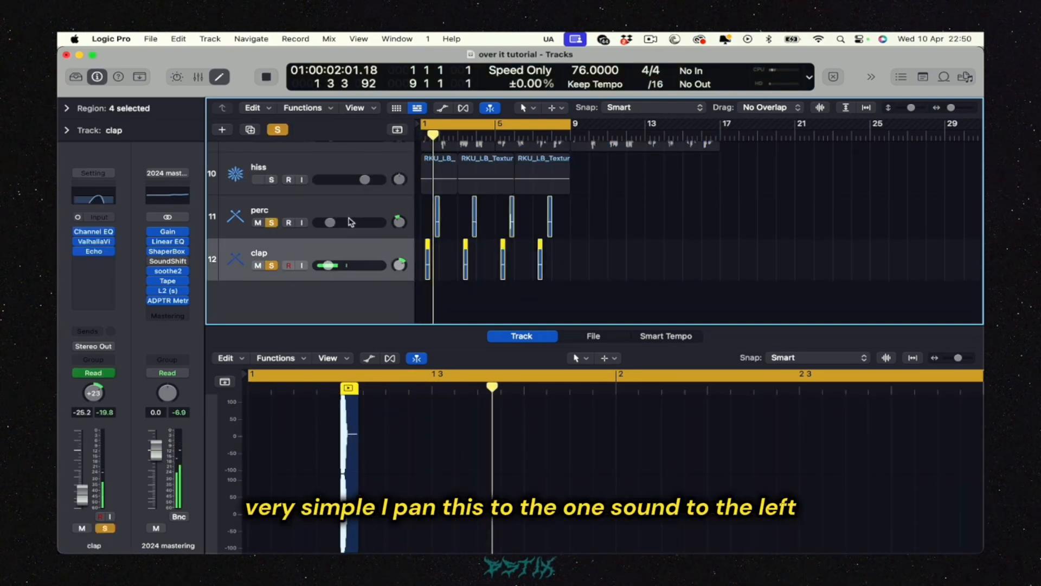
pyautogui.click(332, 213)
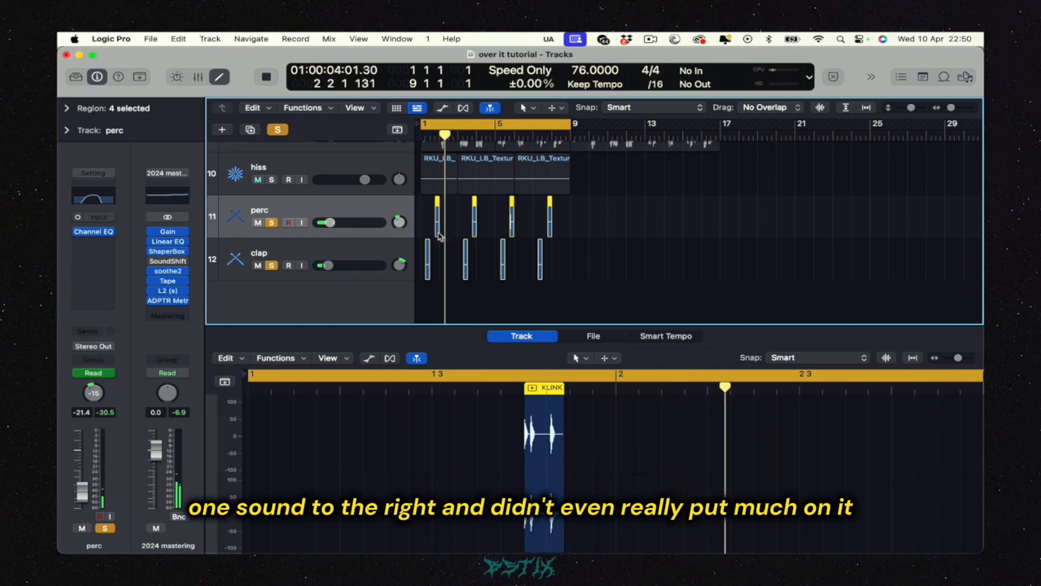
pyautogui.press('z')
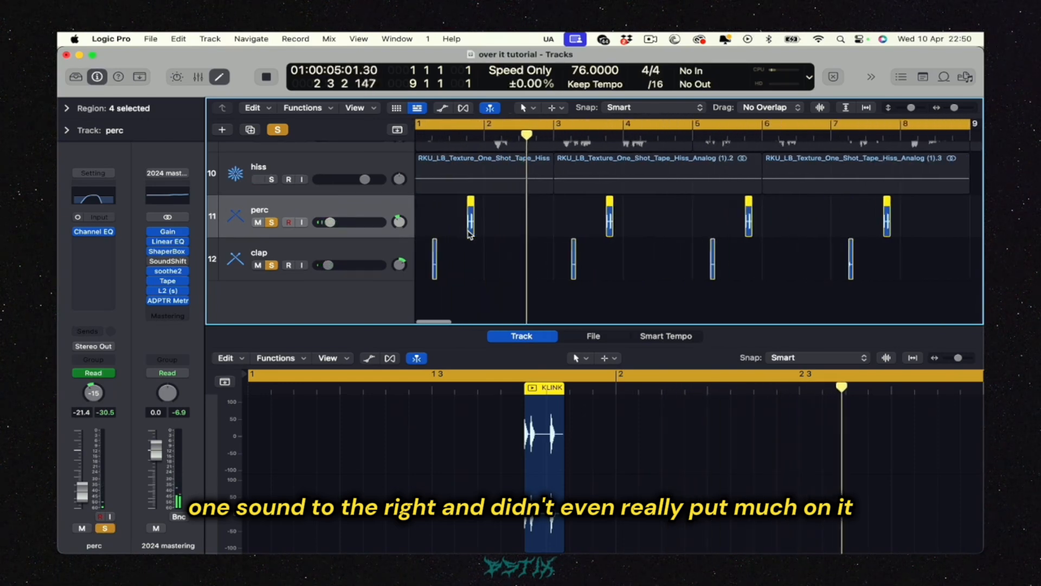
pyautogui.click(268, 250)
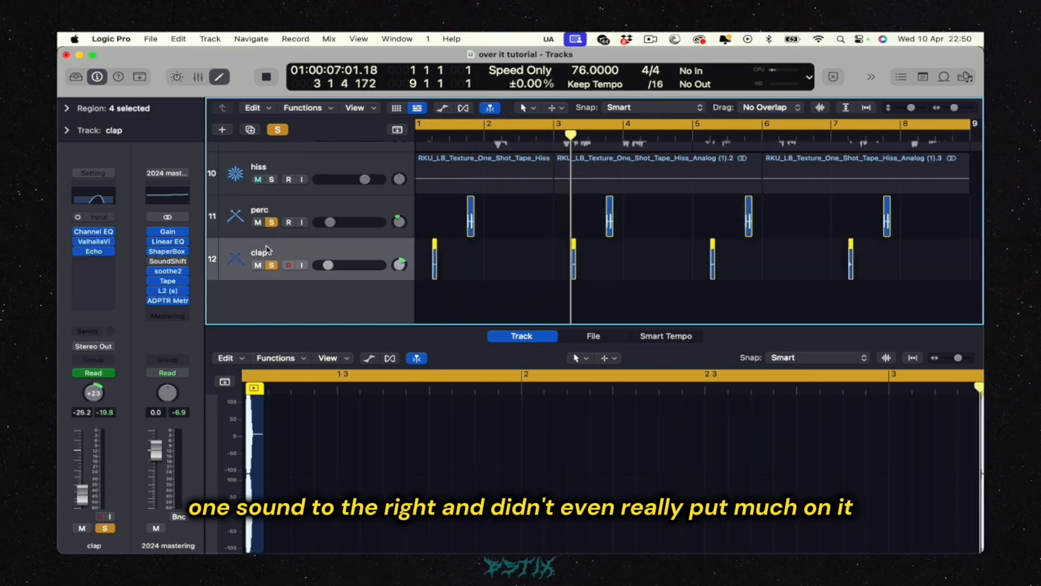
pyautogui.click(94, 241)
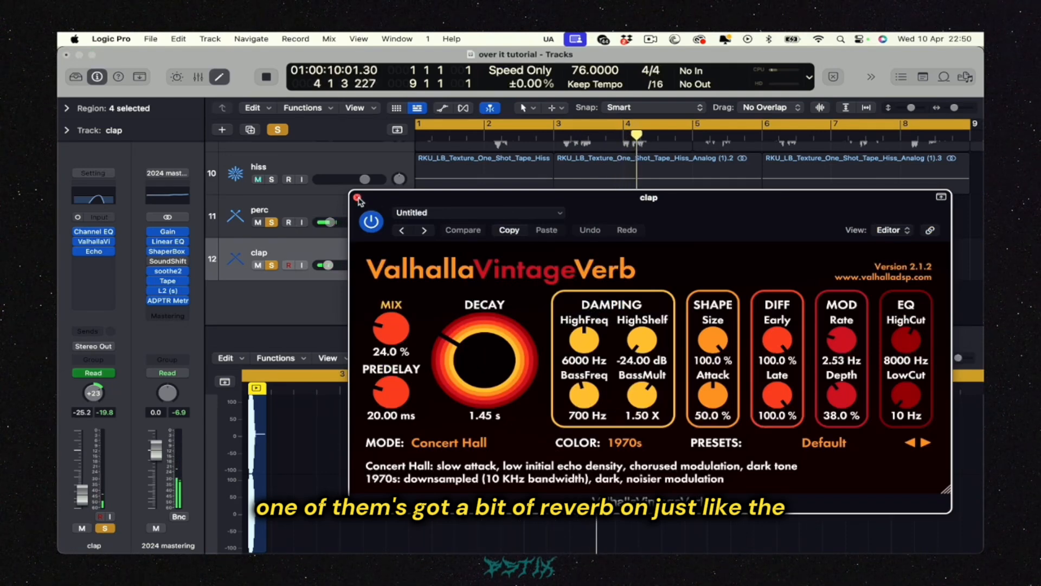
pyautogui.click(358, 198)
pyautogui.press('z')
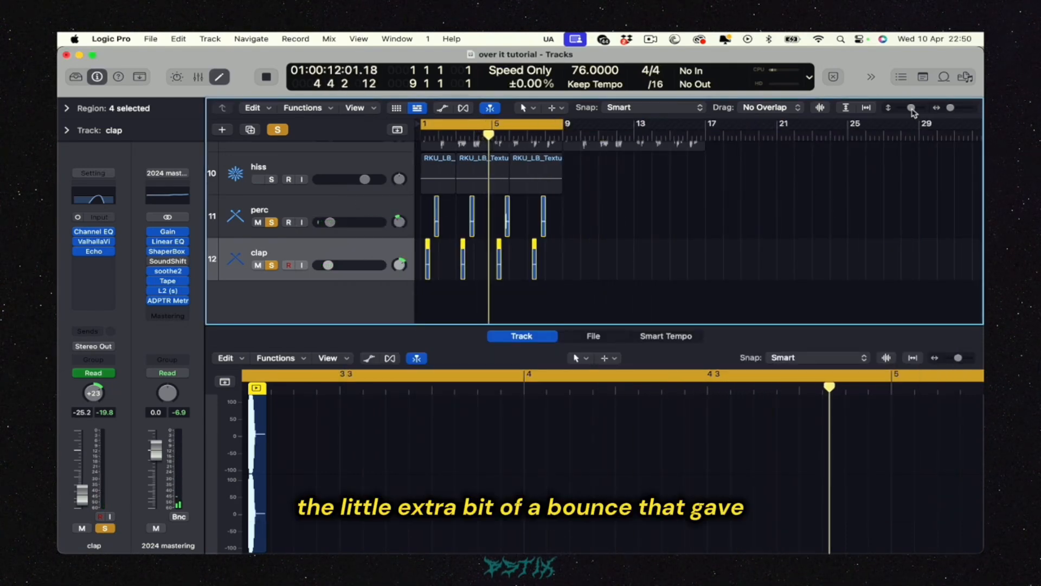
# Step: Shrink the track heights to show all tracks, clear the perc and clap solos, stop playback, and set the cycle range to bars 9 to 17
pyautogui.moveTo(912, 108); pyautogui.dragTo(900, 108)
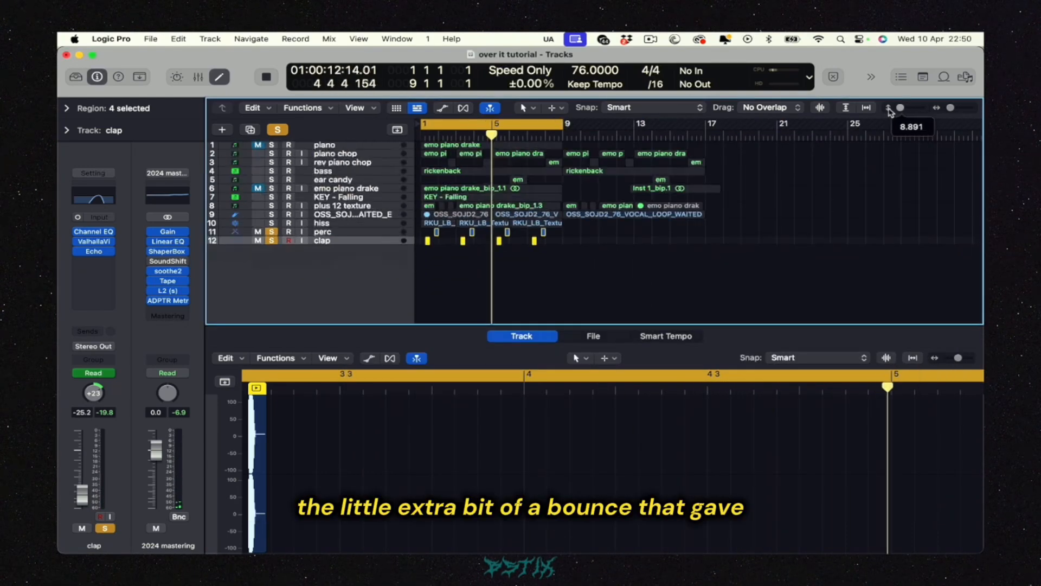
pyautogui.click(271, 233)
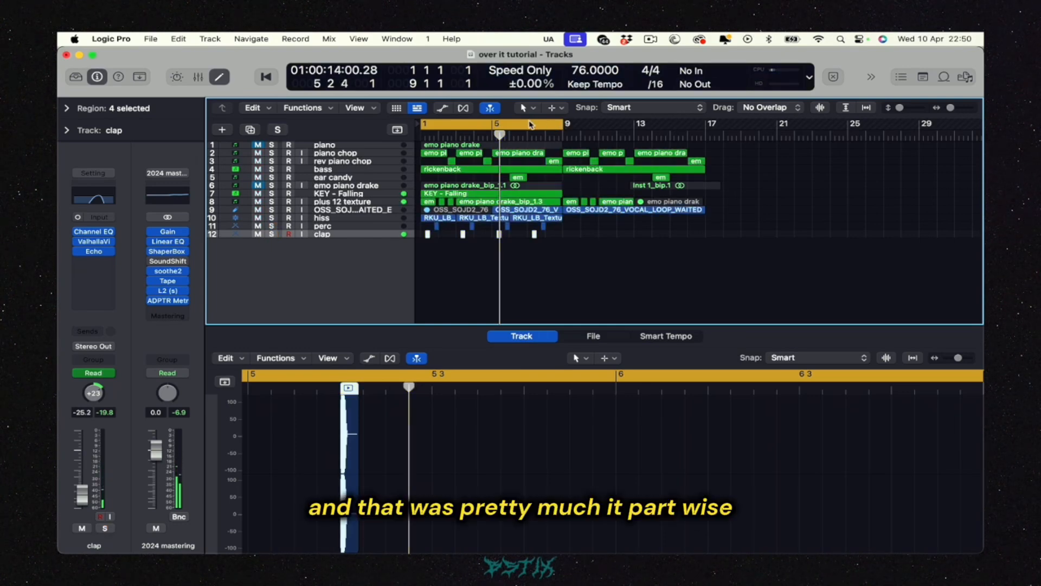
pyautogui.moveTo(535, 124); pyautogui.dragTo(672, 135)
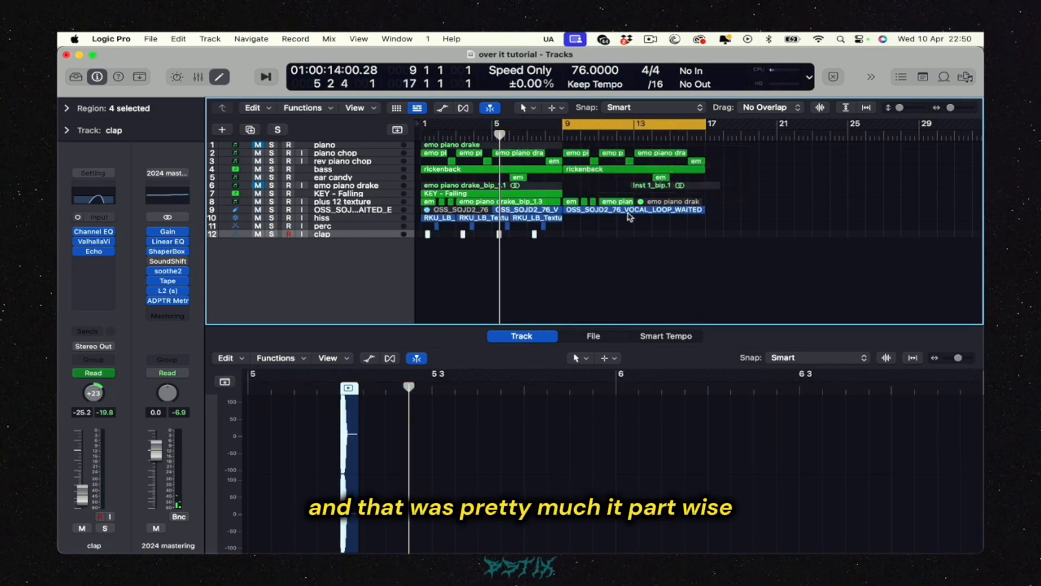
# Step: Enlarge the track heights, review the muted parts in the second section while playing from bar 9, and stop
pyautogui.moveTo(900, 108); pyautogui.dragTo(908, 108)
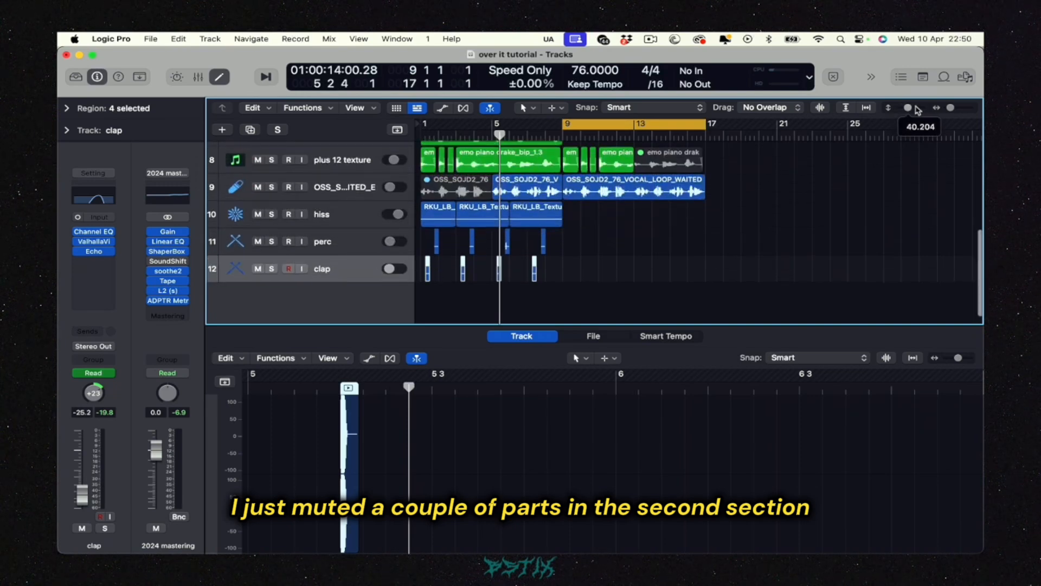
pyautogui.scroll(8, 659, 230)
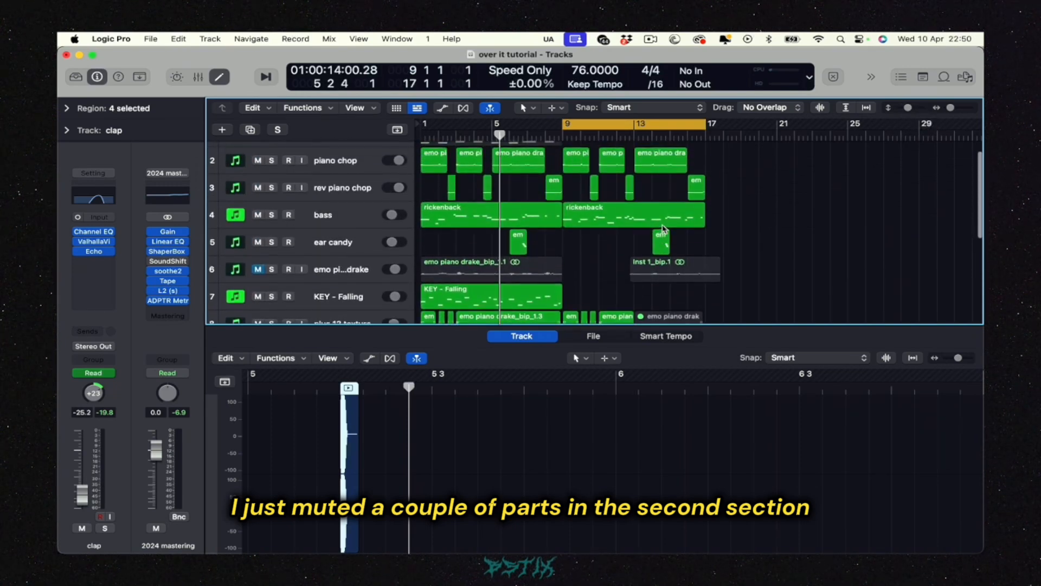
pyautogui.press('space')
pyautogui.scroll(2, 639, 228)
pyautogui.scroll(-3, 638, 229)
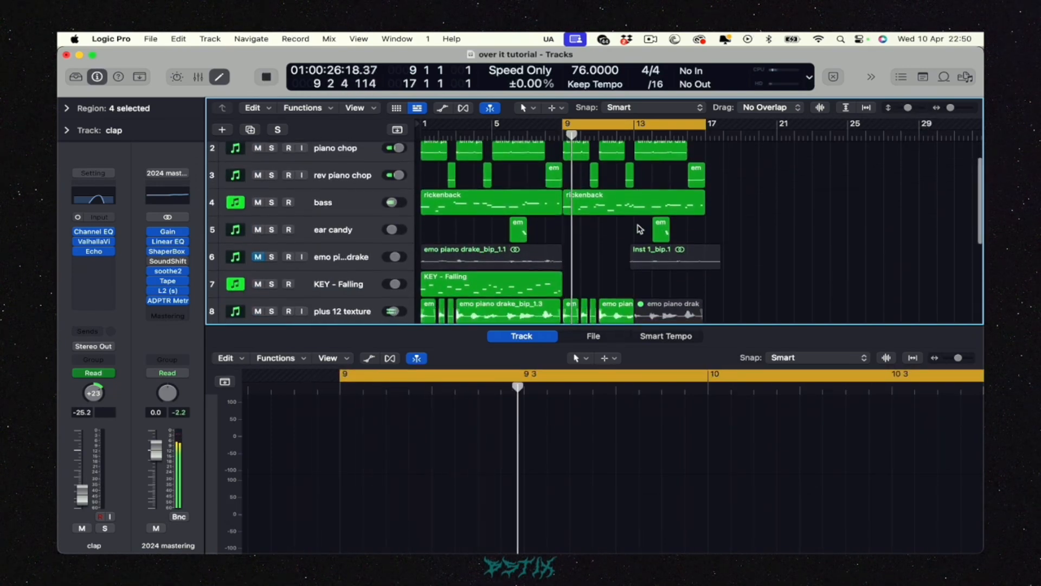
pyautogui.press('space')
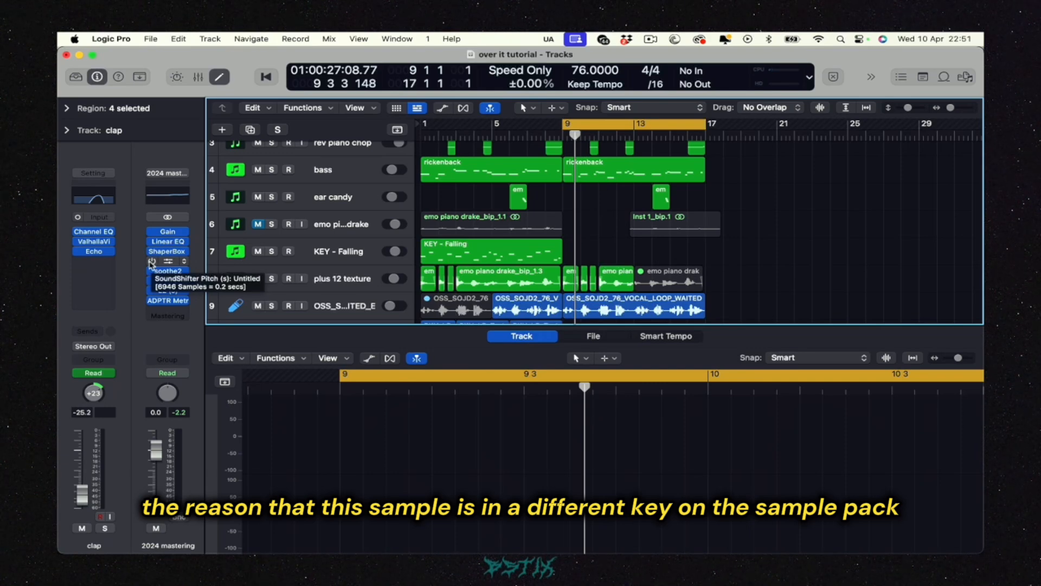
# Step: Enable SoundShifter Pitch on the 2024 mastering channel, play the second section from bar 9 with it, and stop
pyautogui.press('space')
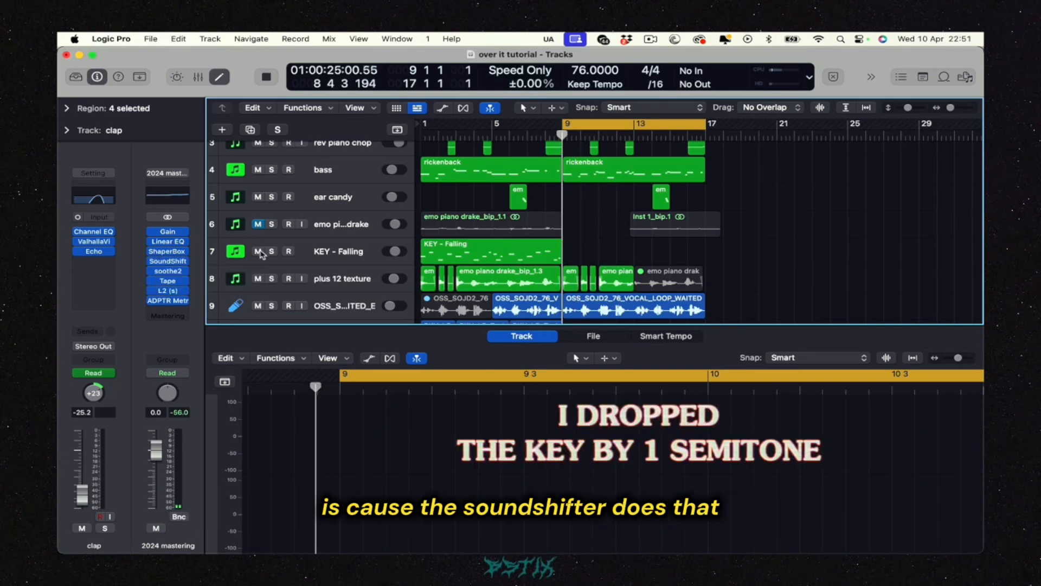
pyautogui.press('super+Left')
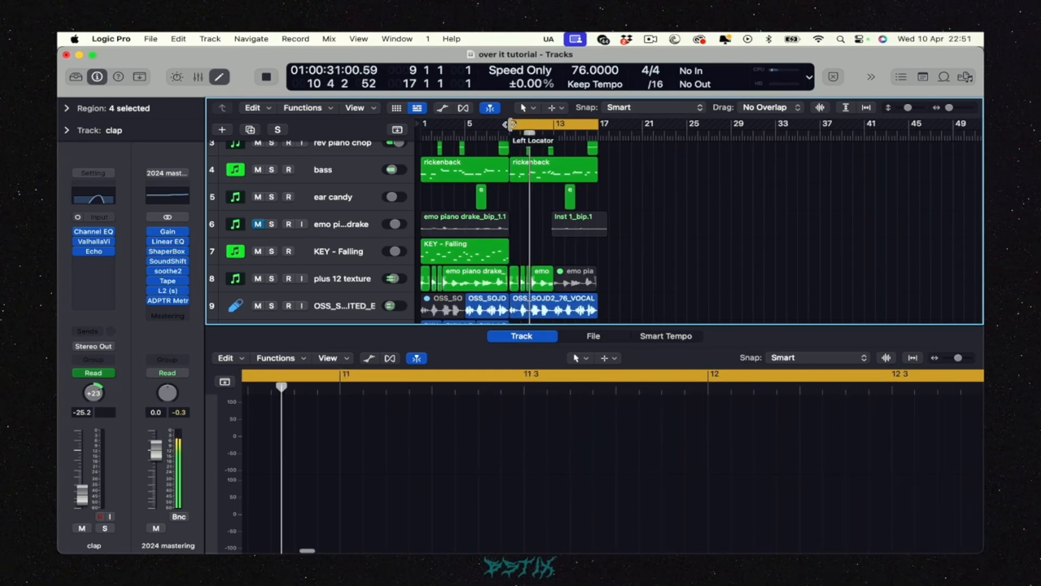
pyautogui.scroll(3, 524, 173)
pyautogui.press('space')
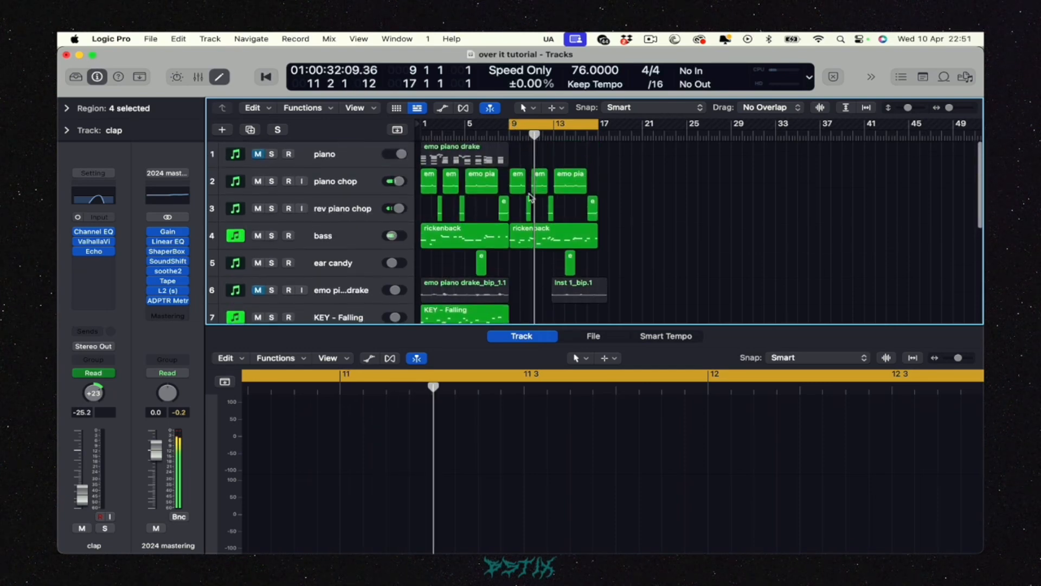